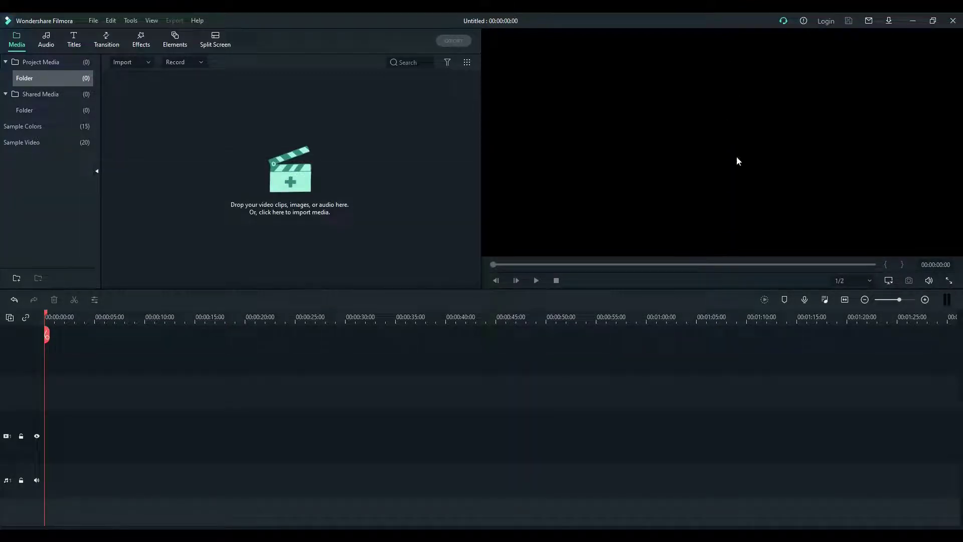
# Switch to the Titles library to browse the Credit title templates
pyautogui.click(75, 47)
pyautogui.click(17, 41)
pyautogui.click(75, 45)
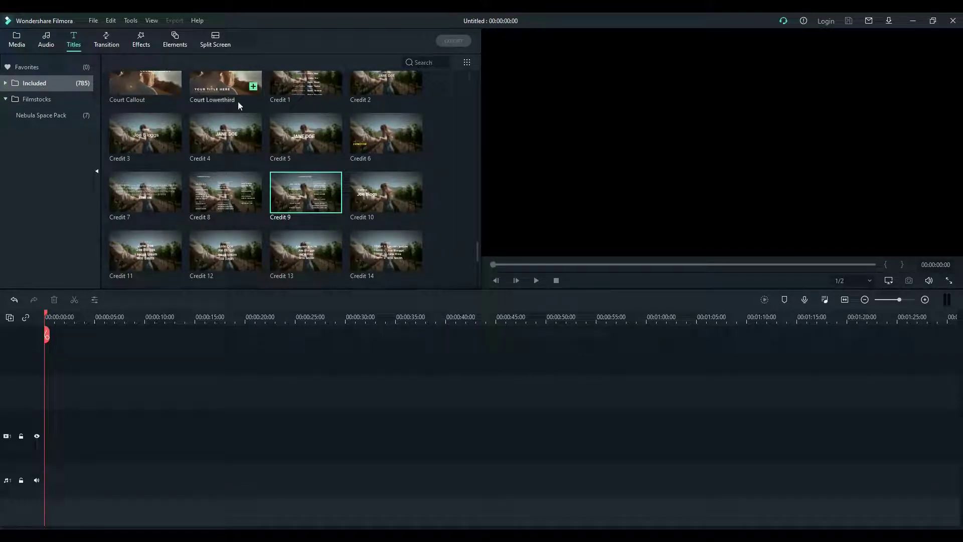
pyautogui.scroll(5, 316, 196)
pyautogui.scroll(3, 283, 185)
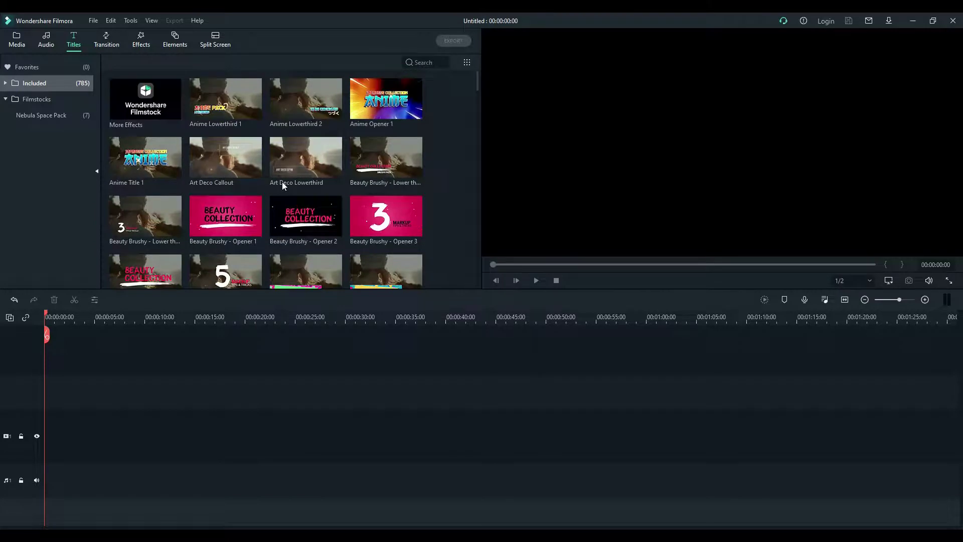
pyautogui.scroll(-4, 283, 185)
pyautogui.scroll(-5, 283, 185)
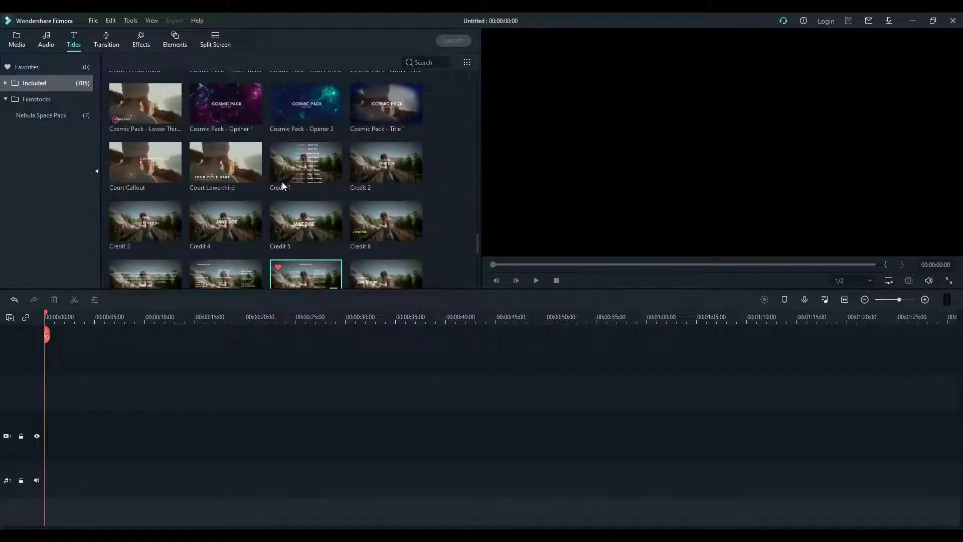
pyautogui.scroll(-3, 302, 170)
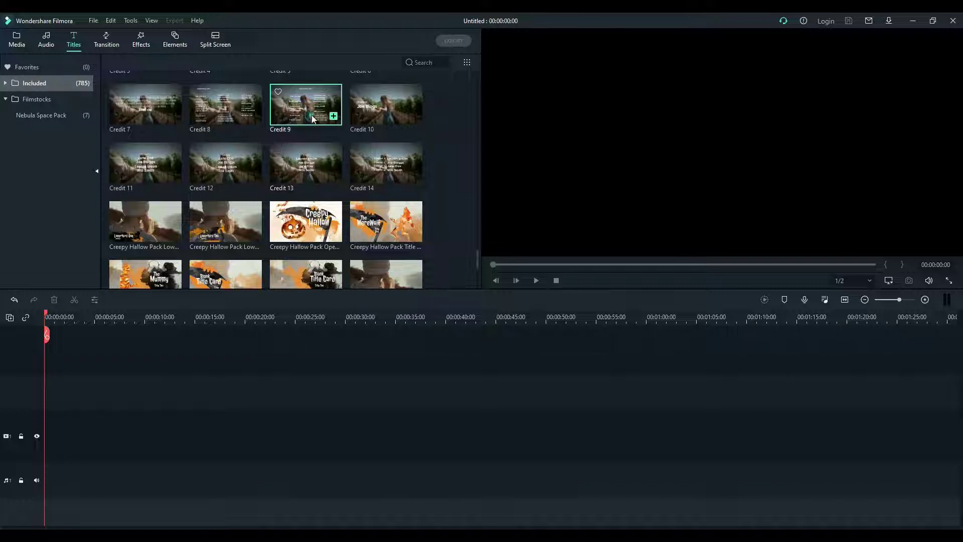
pyautogui.click(333, 116)
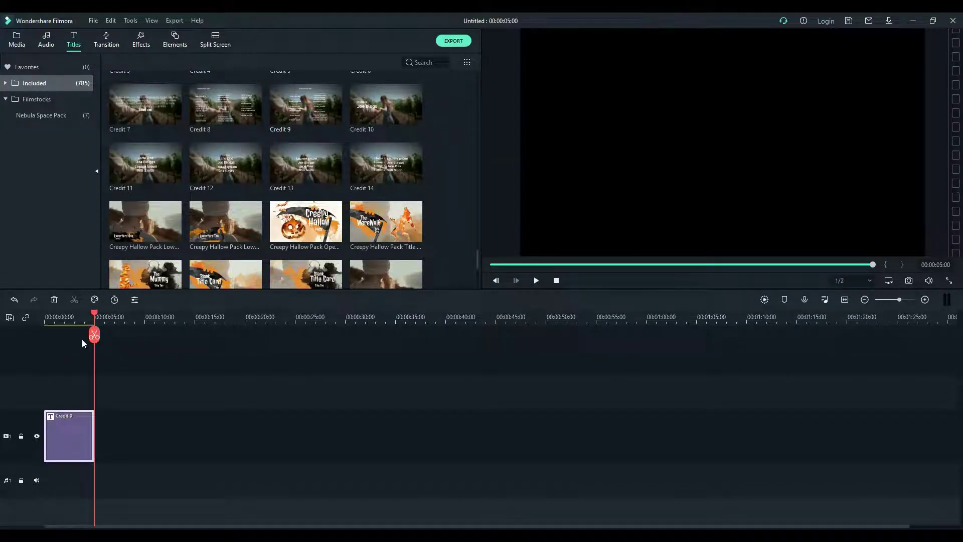
pyautogui.click(61, 317)
pyautogui.moveTo(65, 317); pyautogui.dragTo(45, 316)
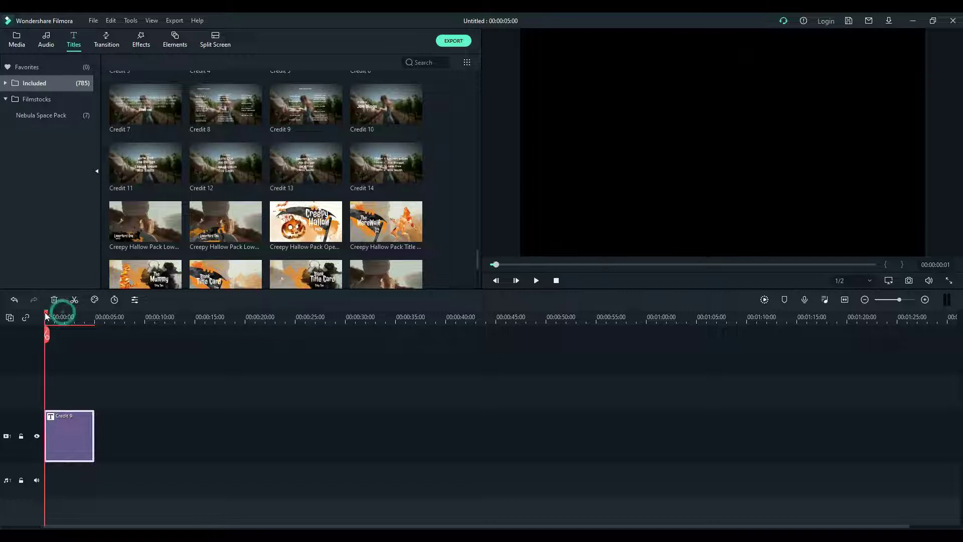
pyautogui.click(535, 281)
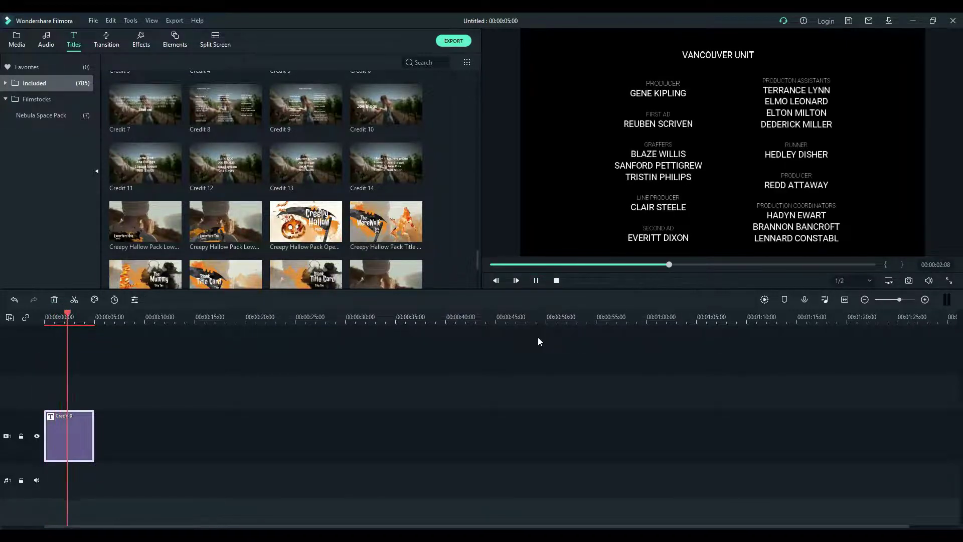
pyautogui.click(557, 281)
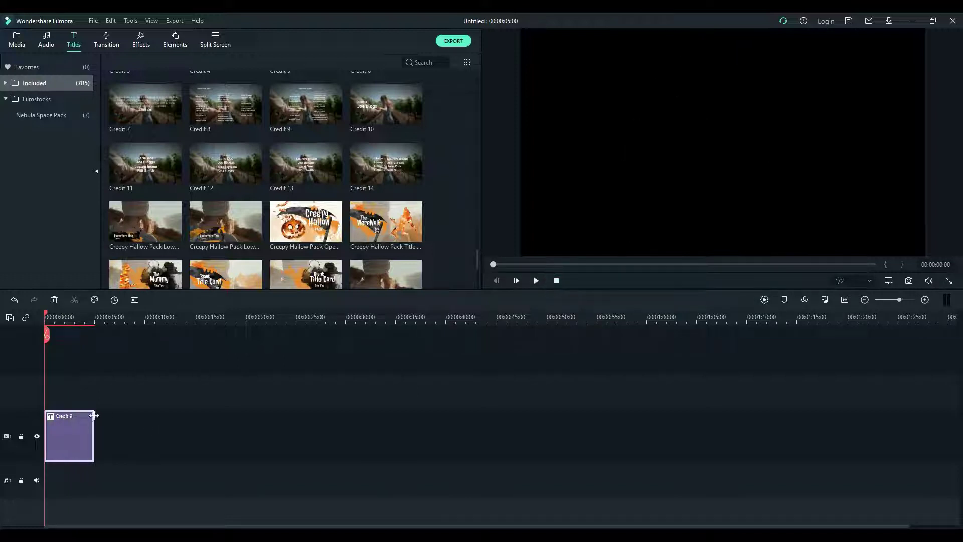
pyautogui.press('Delete')
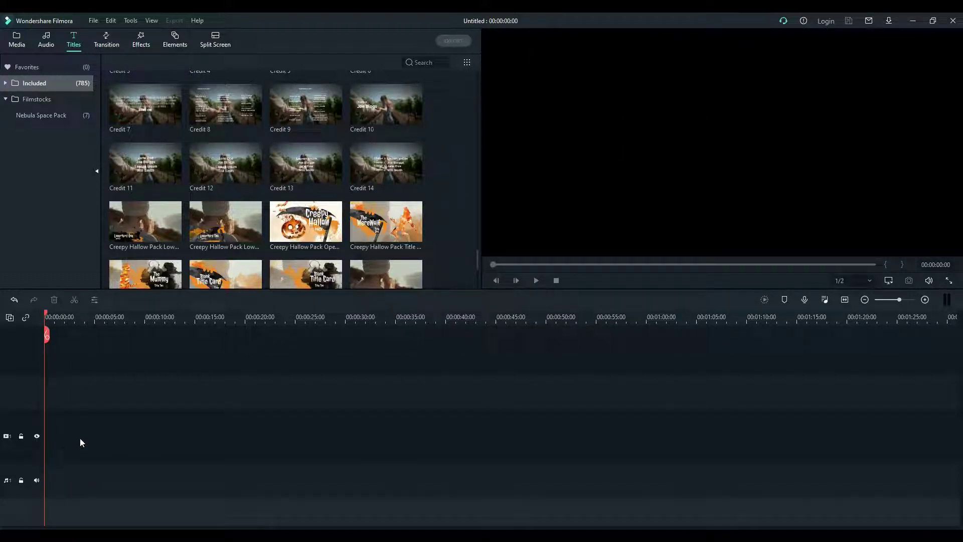
pyautogui.moveTo(145, 105)
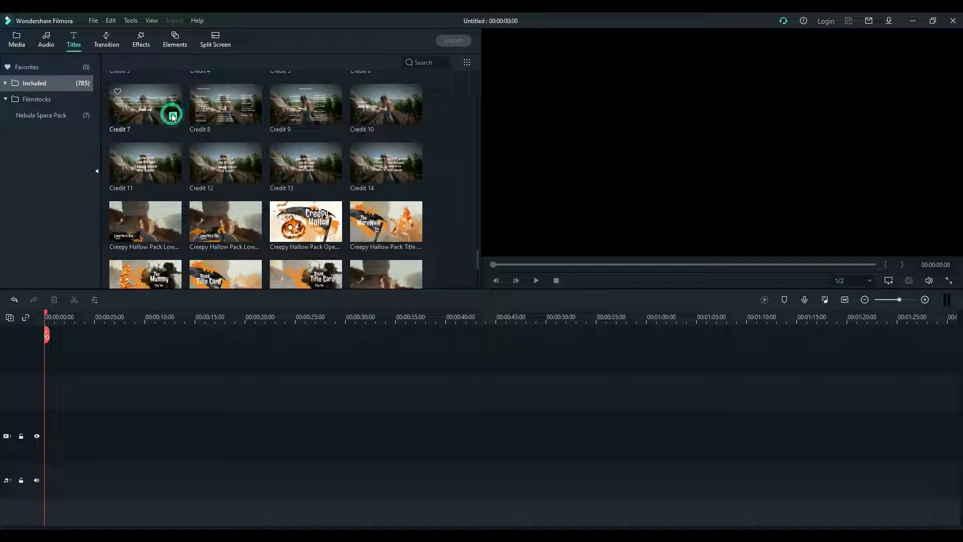
pyautogui.click(173, 117)
pyautogui.scroll(-3, 82, 317)
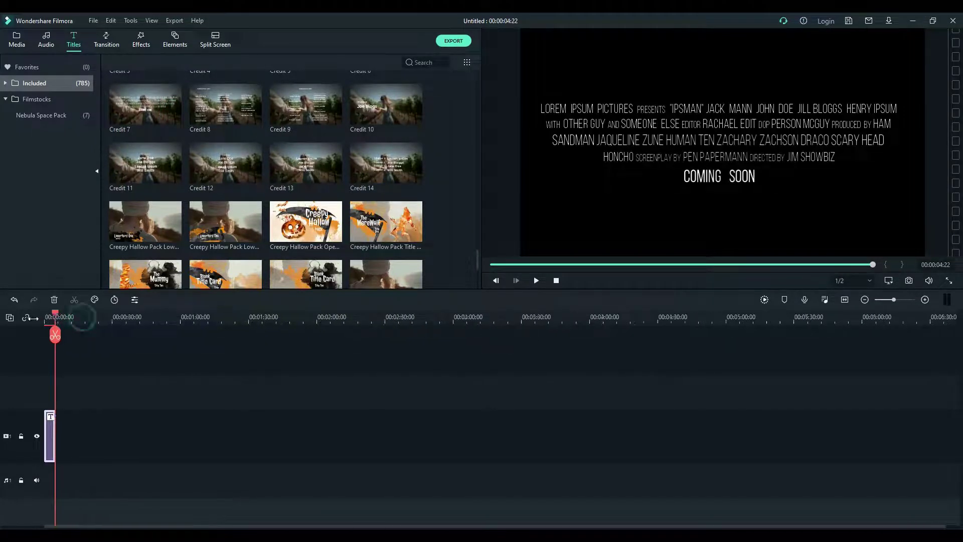
pyautogui.click(46, 321)
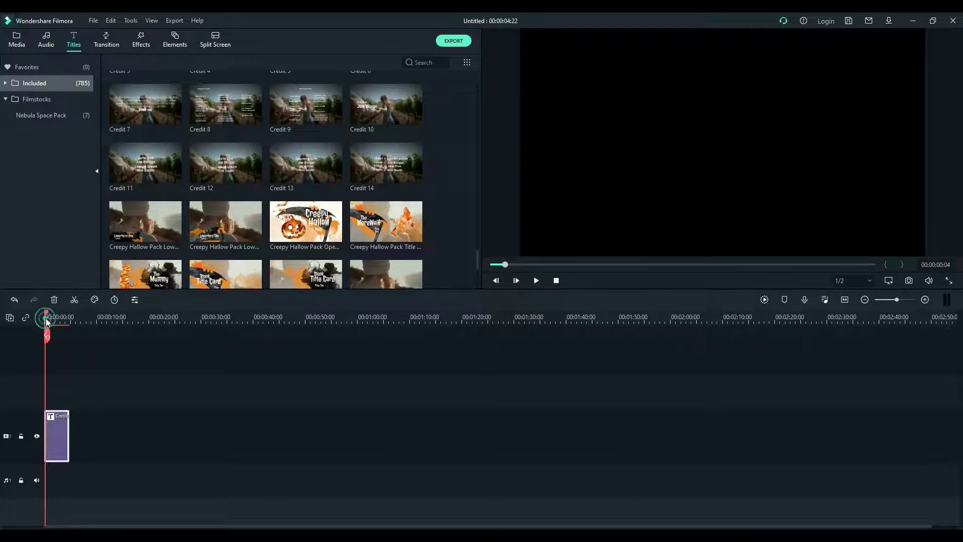
pyautogui.click(536, 280)
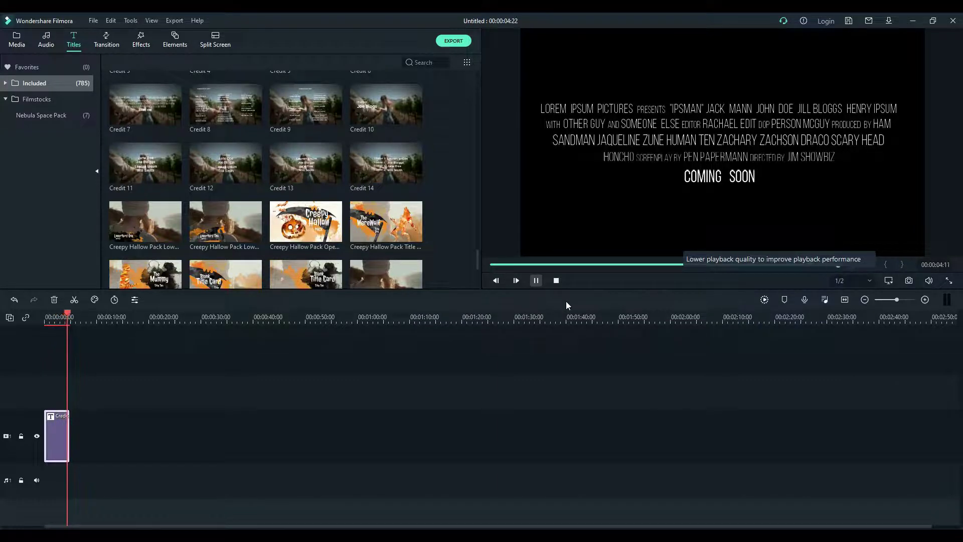
pyautogui.click(555, 280)
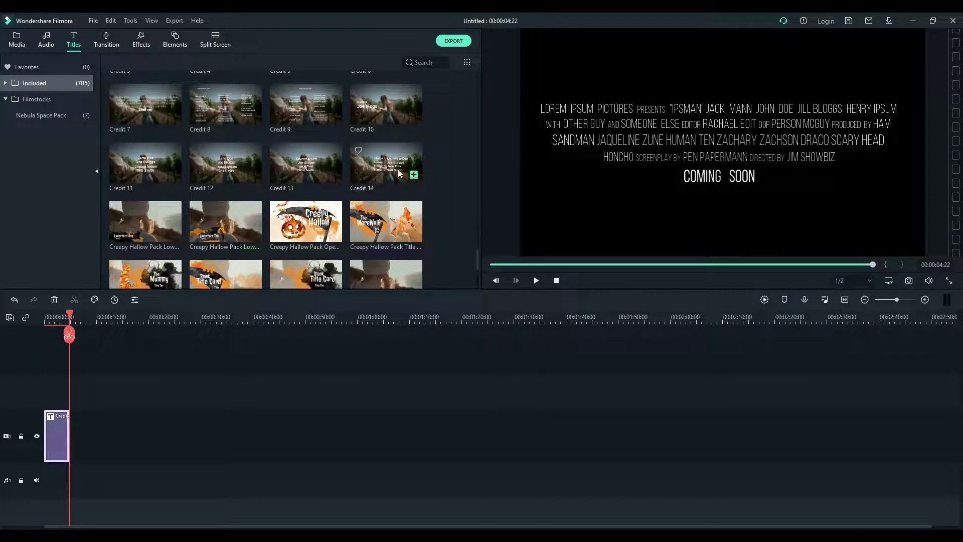
pyautogui.scroll(3, 399, 169)
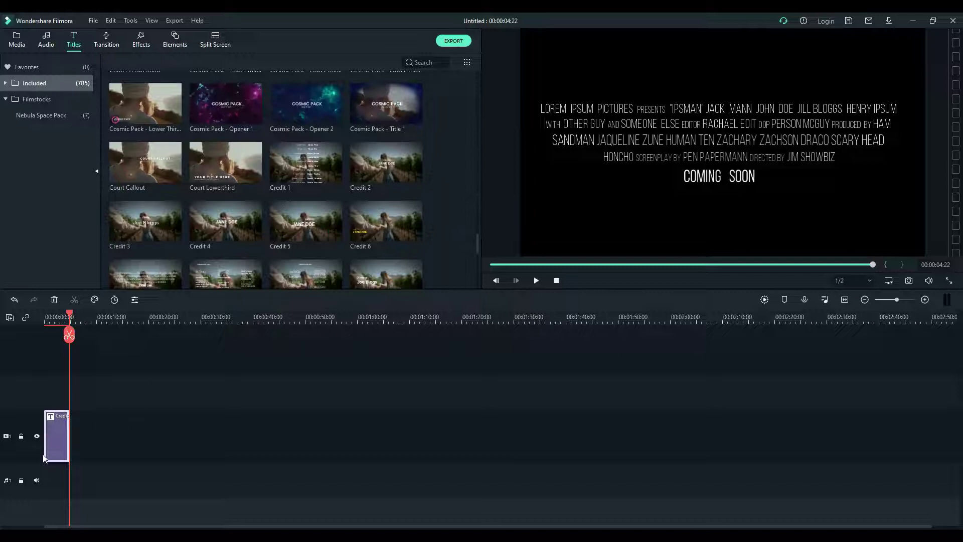
pyautogui.press('Delete')
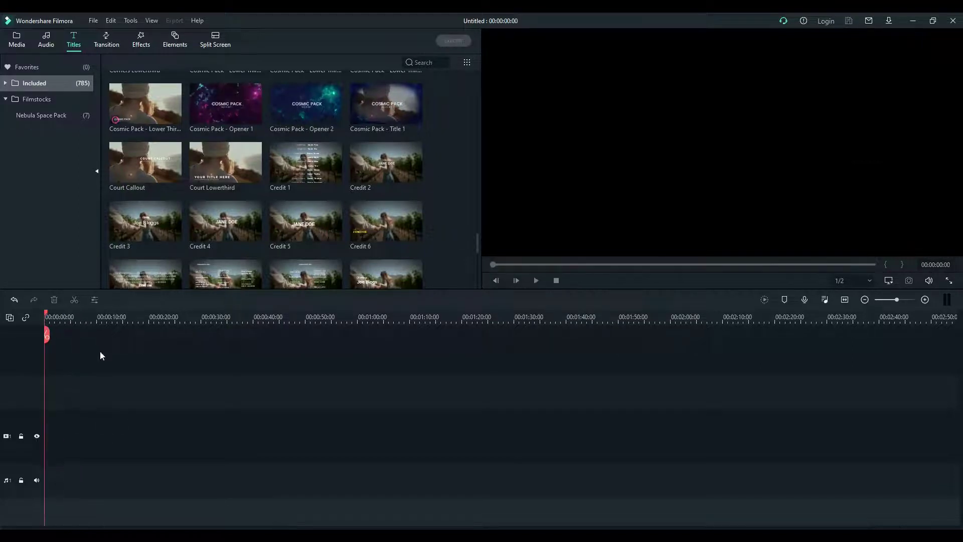
pyautogui.click(333, 174)
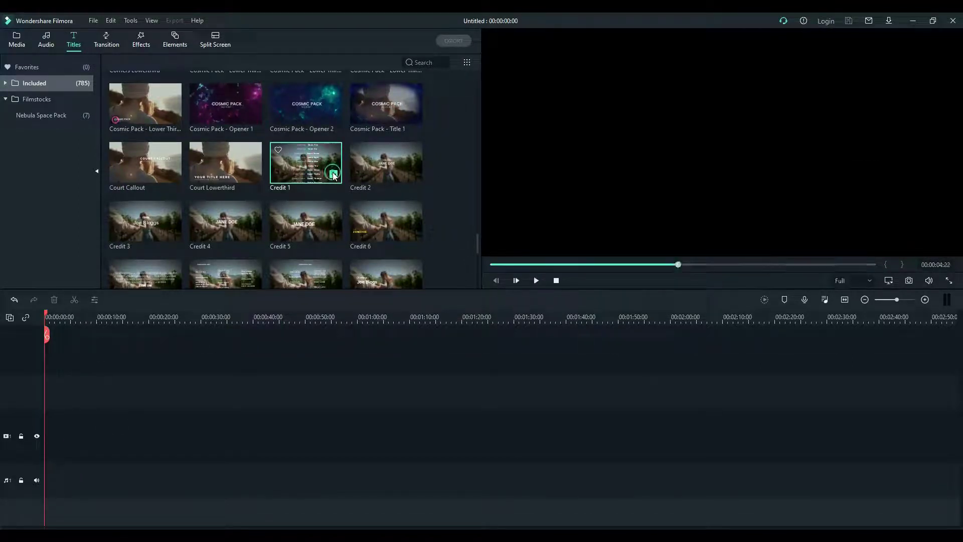
pyautogui.moveTo(53, 317); pyautogui.dragTo(36, 317)
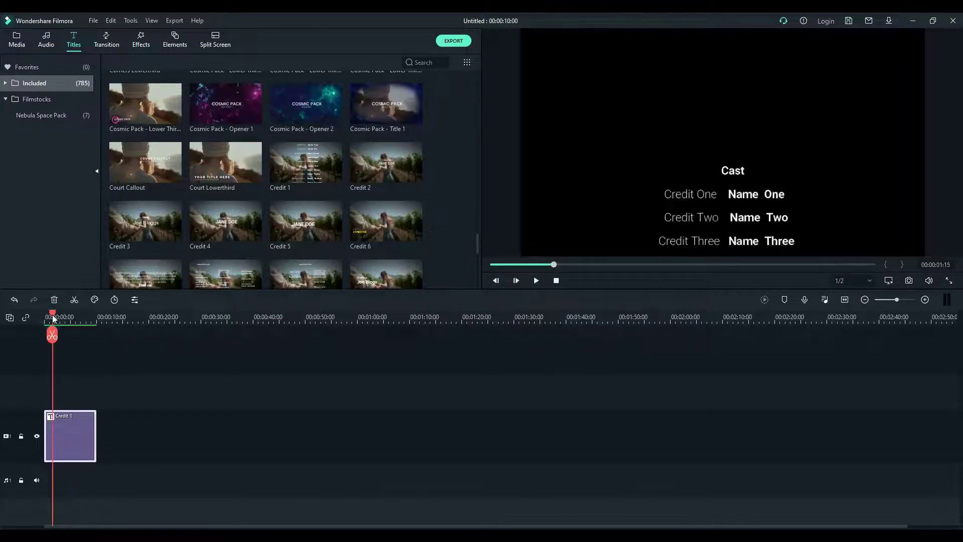
pyautogui.click(533, 282)
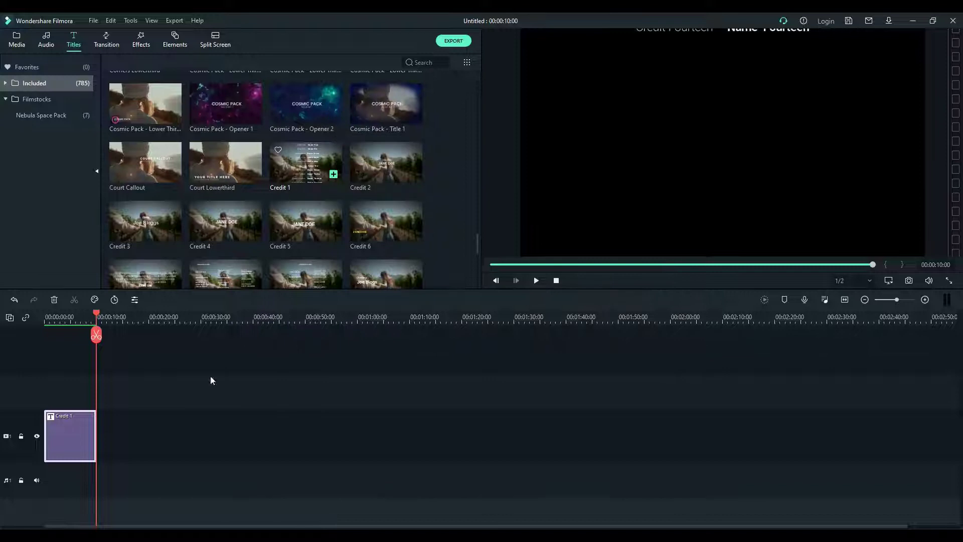
pyautogui.press('Delete')
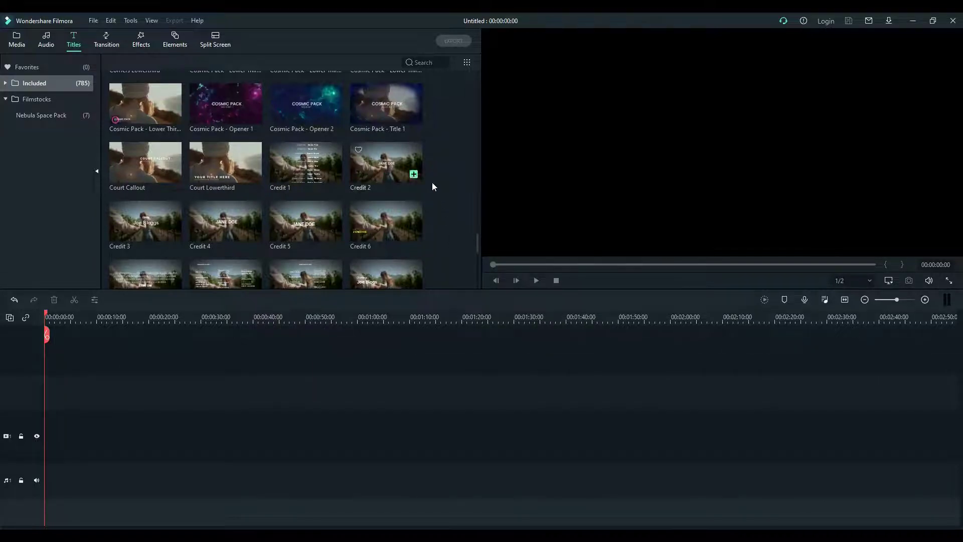
pyautogui.scroll(-5, 393, 205)
pyautogui.scroll(-5, 393, 204)
pyautogui.scroll(-5, 394, 204)
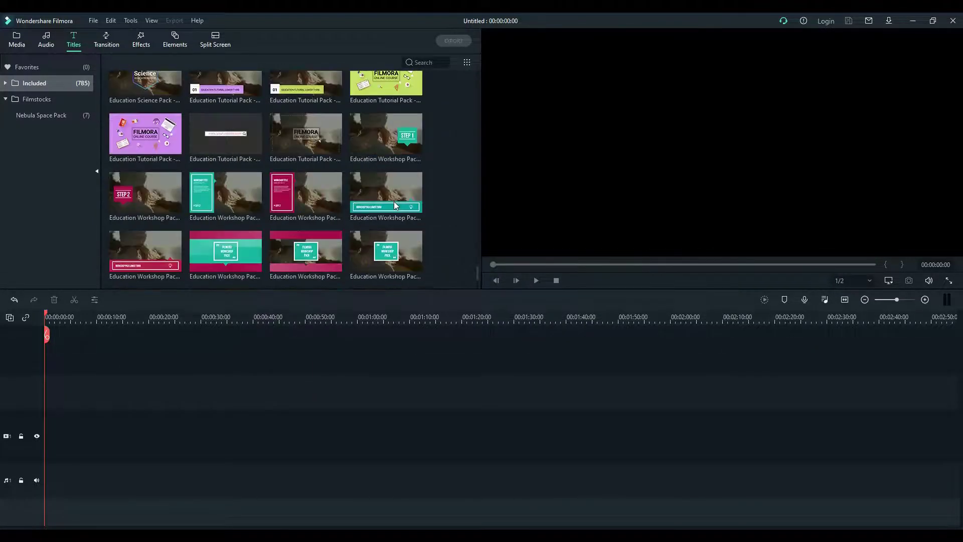
pyautogui.scroll(-5, 393, 204)
pyautogui.scroll(-5, 394, 203)
pyautogui.scroll(-5, 394, 205)
pyautogui.scroll(-5, 393, 206)
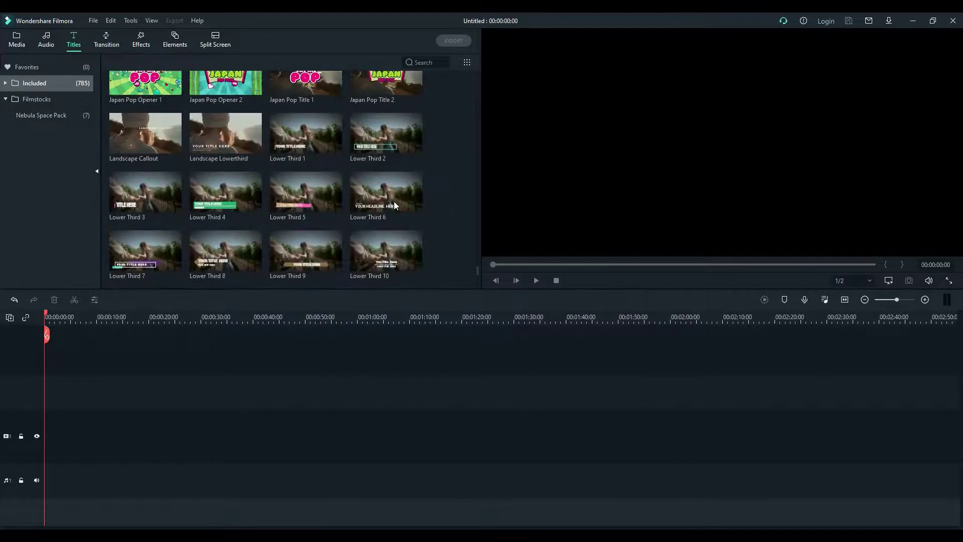
pyautogui.scroll(-5, 393, 205)
pyautogui.scroll(-5, 393, 206)
pyautogui.scroll(-3, 394, 204)
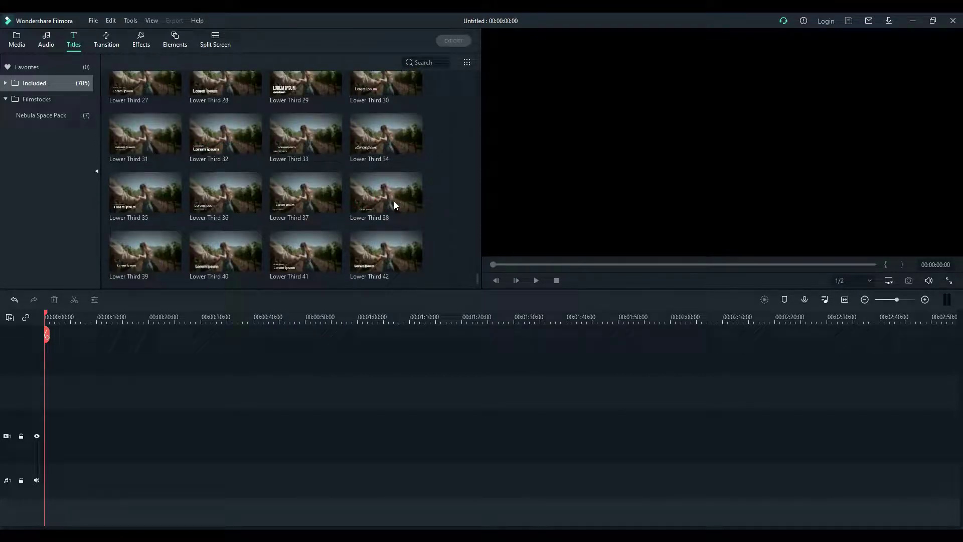
pyautogui.scroll(-5, 394, 201)
pyautogui.scroll(3, 393, 200)
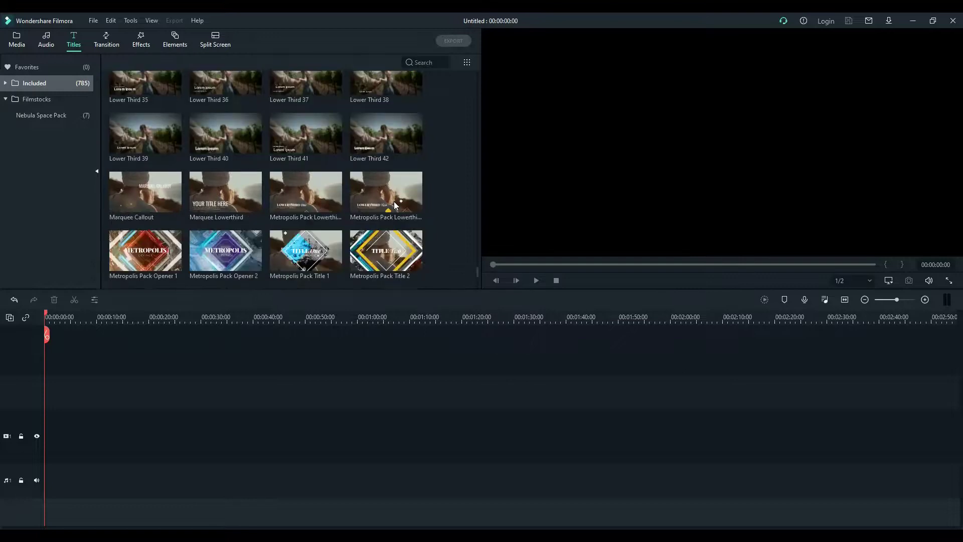
pyautogui.scroll(3, 393, 201)
pyautogui.moveTo(305, 134)
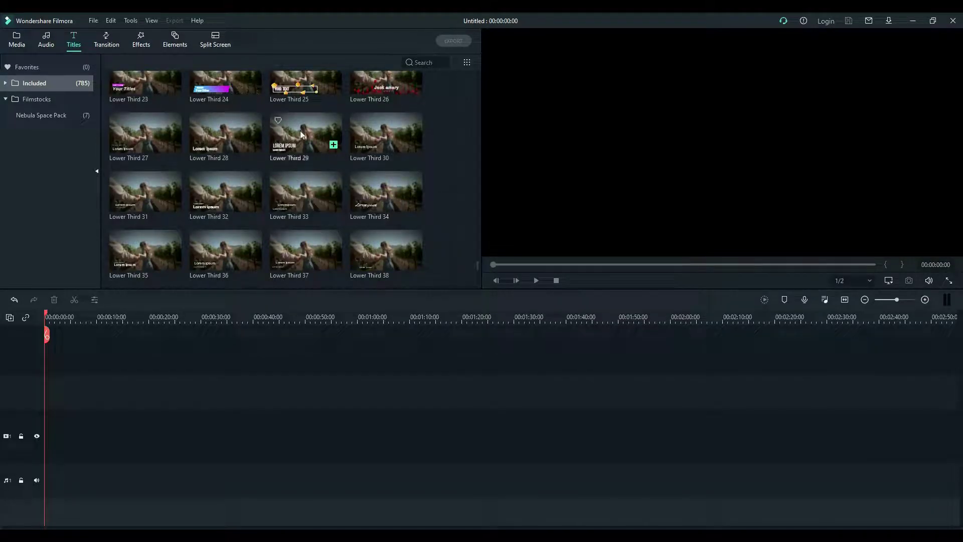
pyautogui.scroll(5, 306, 173)
pyautogui.scroll(1, 306, 173)
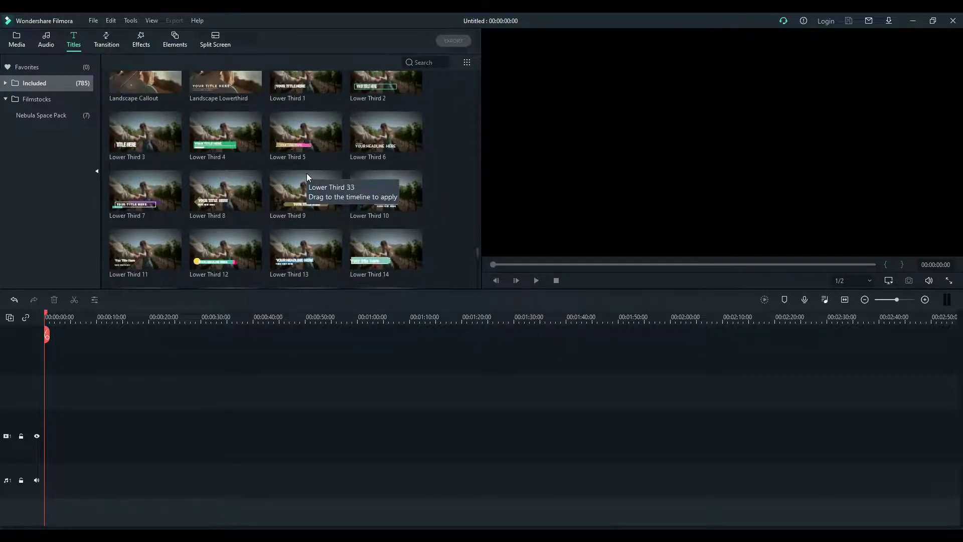
pyautogui.scroll(3, 306, 173)
pyautogui.scroll(-3, 307, 173)
pyautogui.scroll(-1, 305, 173)
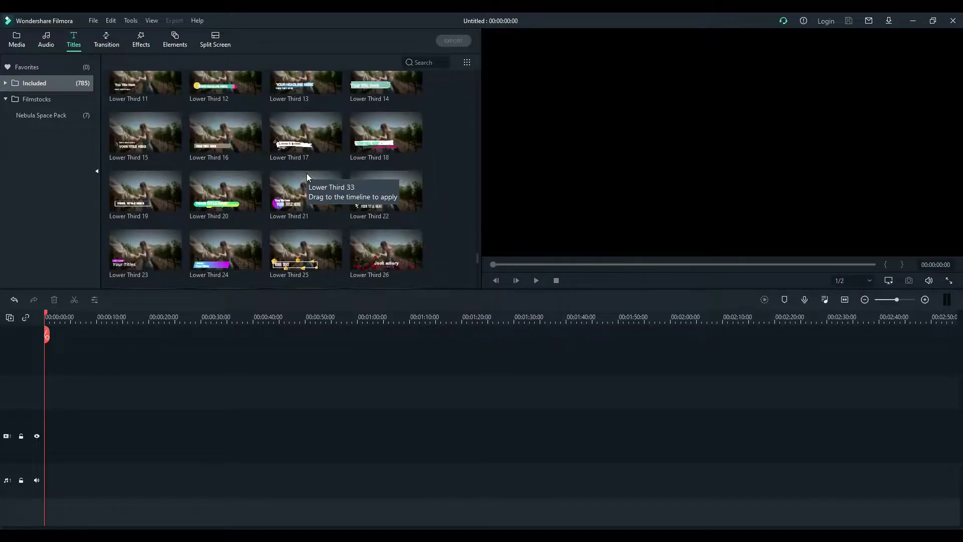
pyautogui.scroll(-2, 306, 173)
pyautogui.scroll(-3, 306, 173)
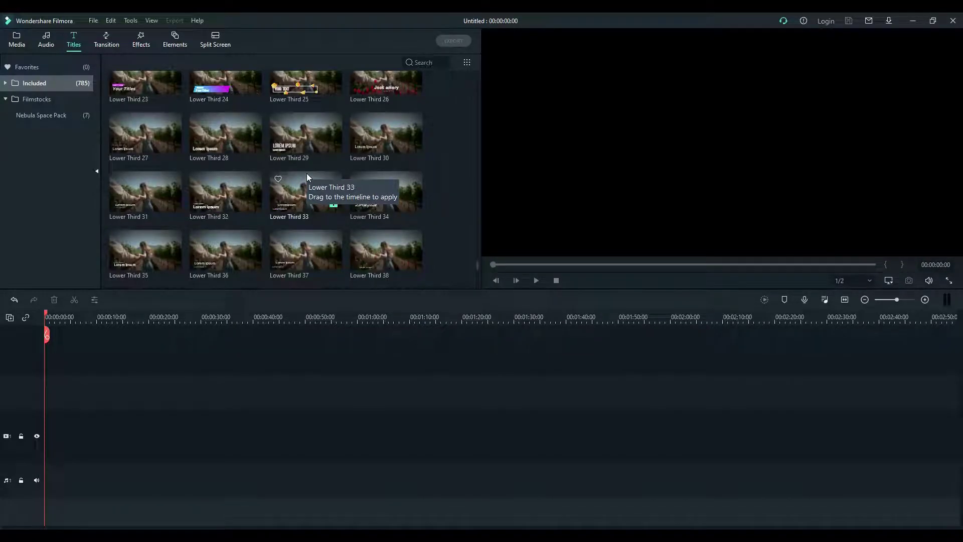
# Choose the Lower Third 33 title thumbnail in the Included titles grid
pyautogui.click(315, 205)
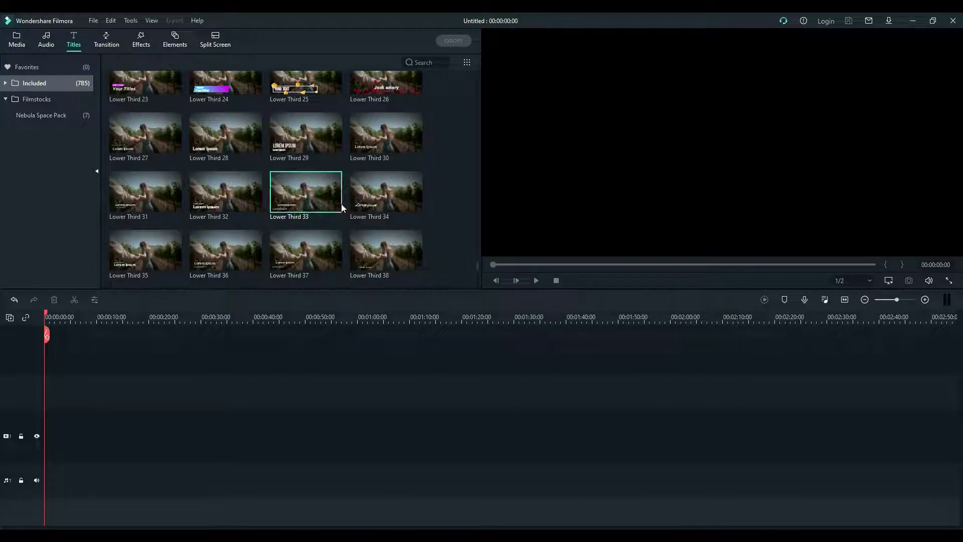
# Add Lower Third 33 to the timeline and scrub the playhead back to 00:00:02:14
pyautogui.click(333, 205)
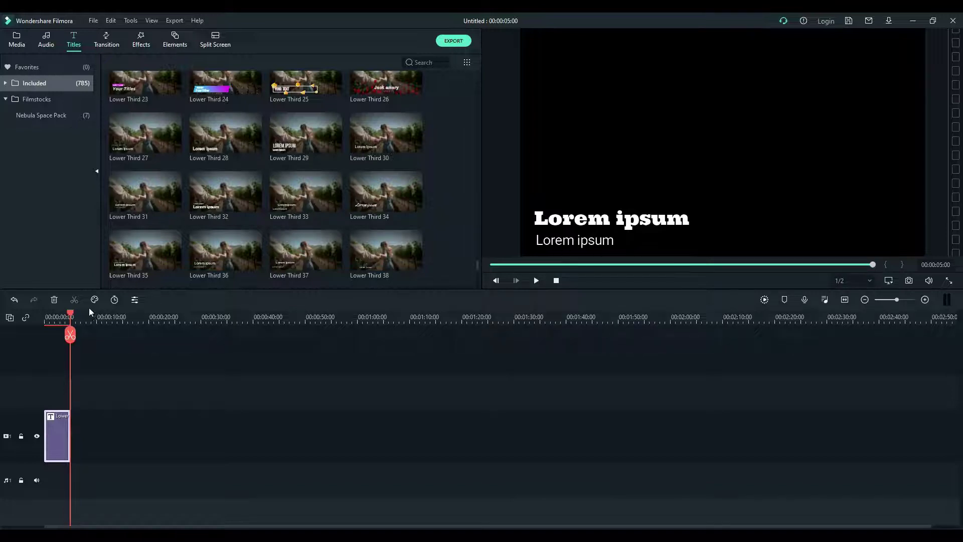
pyautogui.click(64, 313)
pyautogui.moveTo(66, 314); pyautogui.dragTo(57, 313)
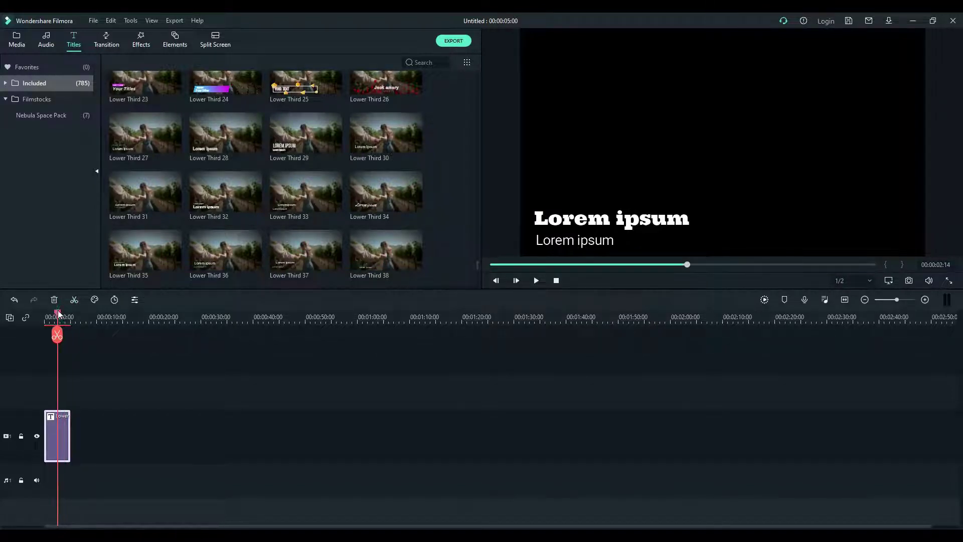
# Move the bold Lorem ipsum headline up to the top right of the frame
pyautogui.click(577, 219)
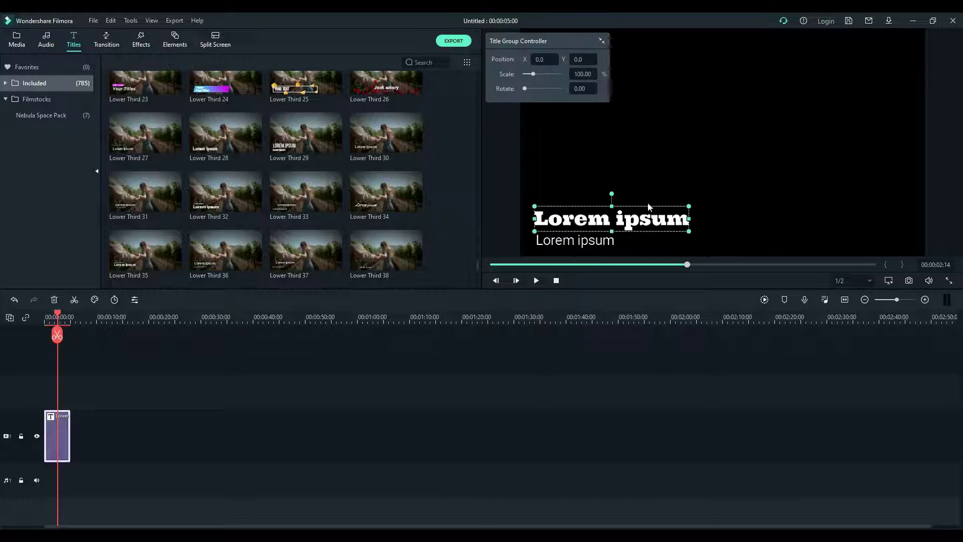
pyautogui.moveTo(643, 211)
pyautogui.mouseDown()
pyautogui.moveTo(737, 126)
pyautogui.moveTo(749, 77)
pyautogui.mouseUp()
pyautogui.click(602, 244)
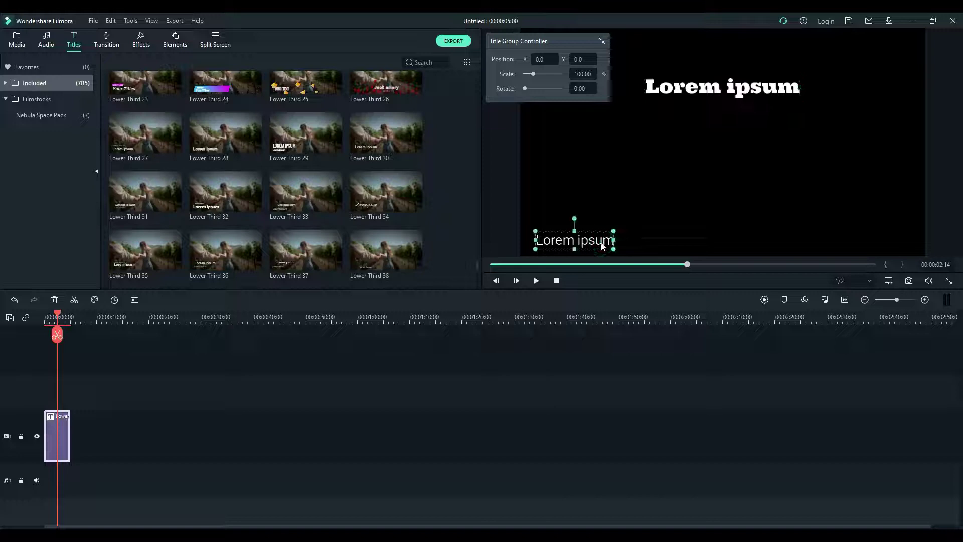
# Delete the small Lorem ipsum subtitle box in the Advanced editor, keeping only the headline
pyautogui.doubleClick(595, 243)
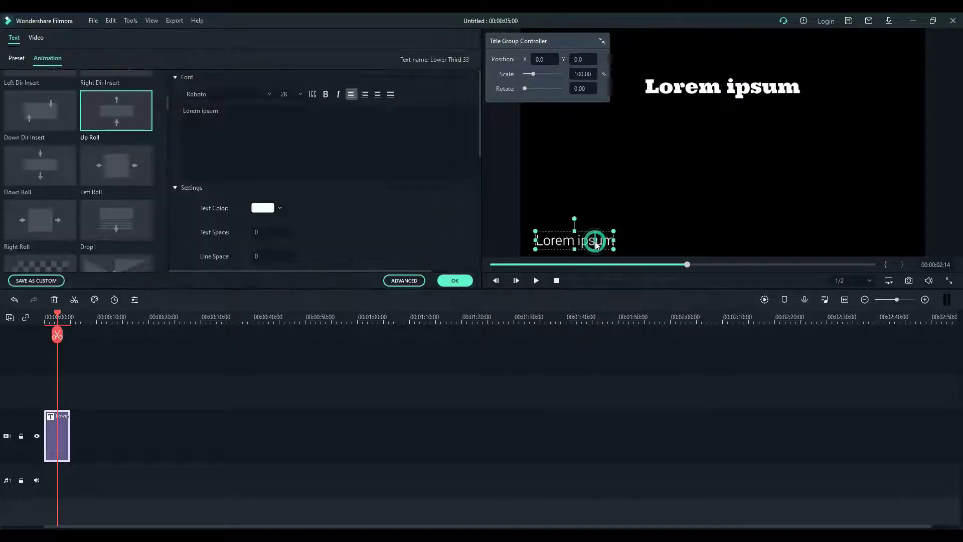
pyautogui.click(408, 282)
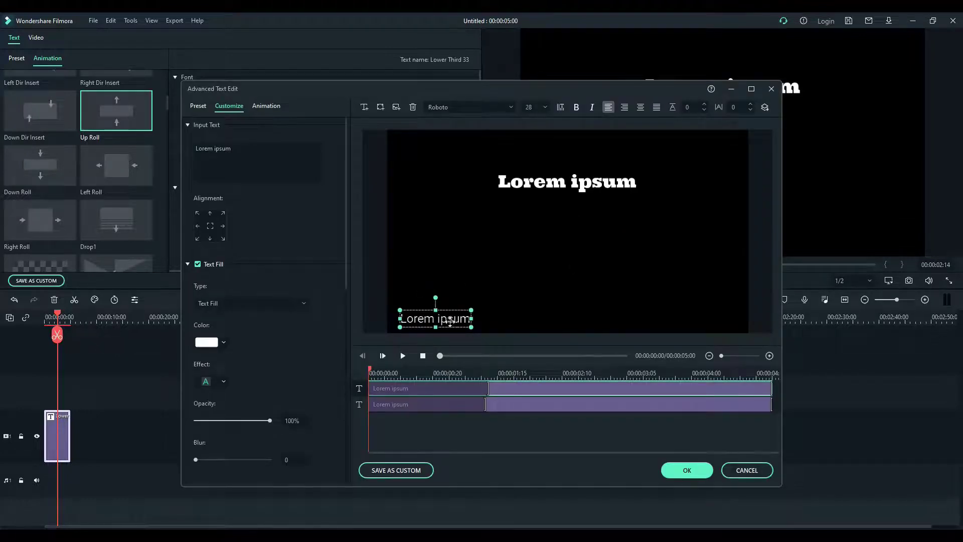
pyautogui.click(450, 319)
pyautogui.click(413, 107)
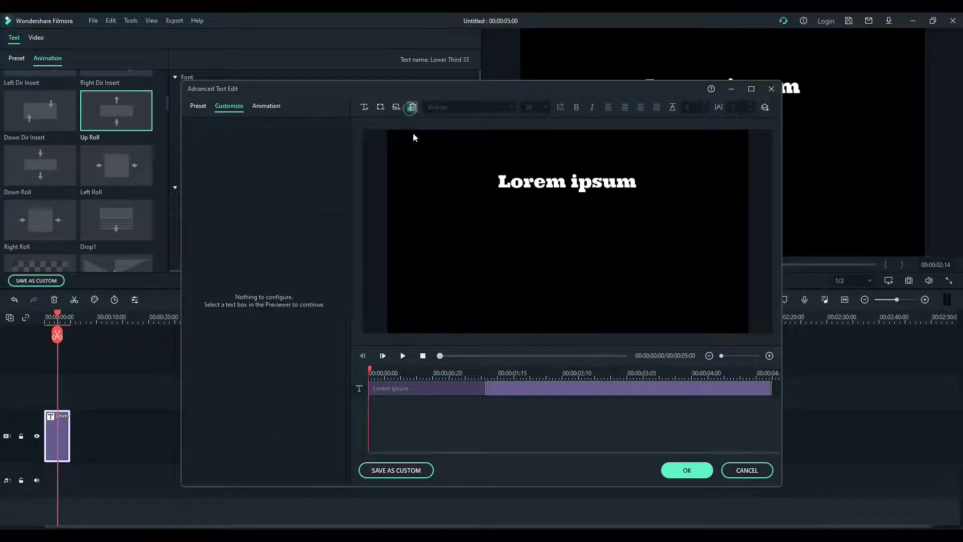
pyautogui.click(558, 186)
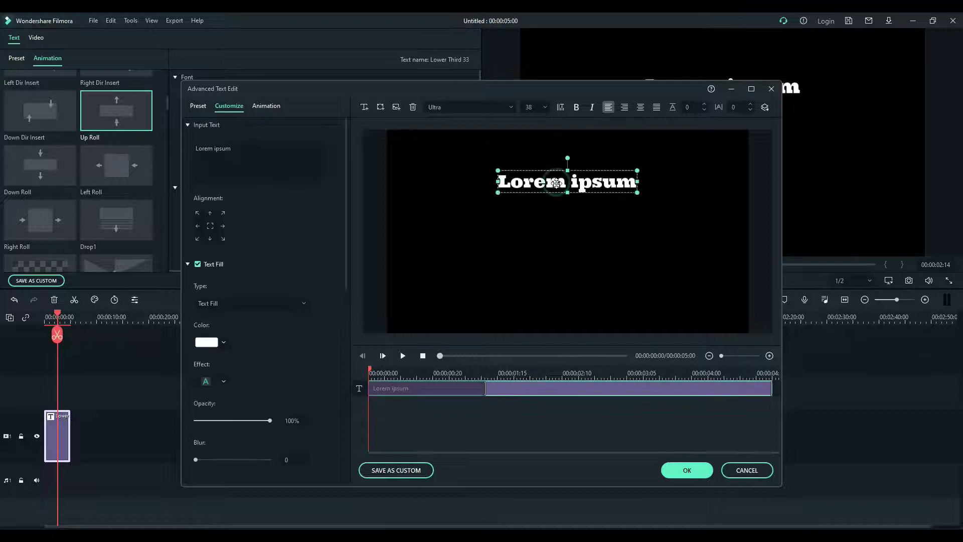
# Apply the advanced edits and raise the headline slightly higher in the frame
pyautogui.click(686, 470)
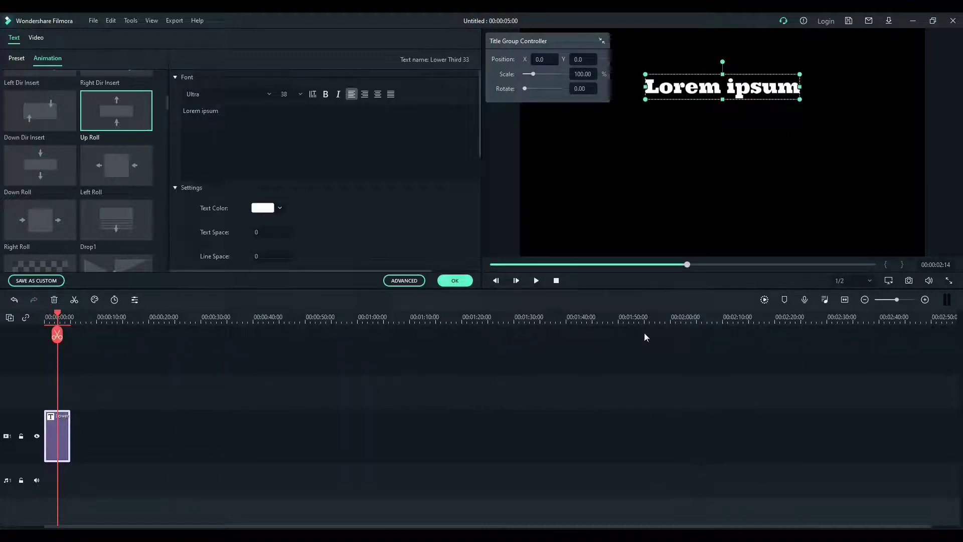
pyautogui.moveTo(738, 76); pyautogui.dragTo(744, 63)
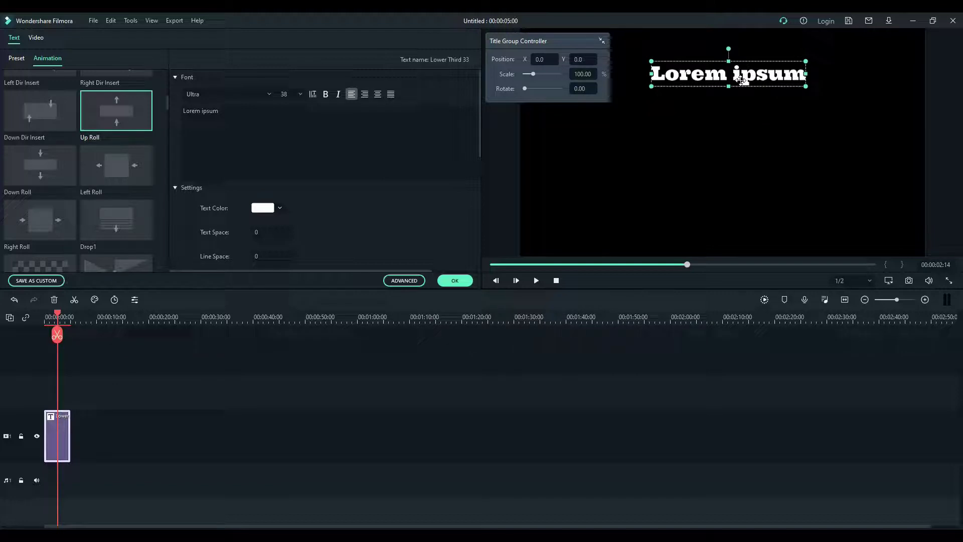
# Replace the placeholder headline text with CREDITS and select it all
pyautogui.doubleClick(741, 81)
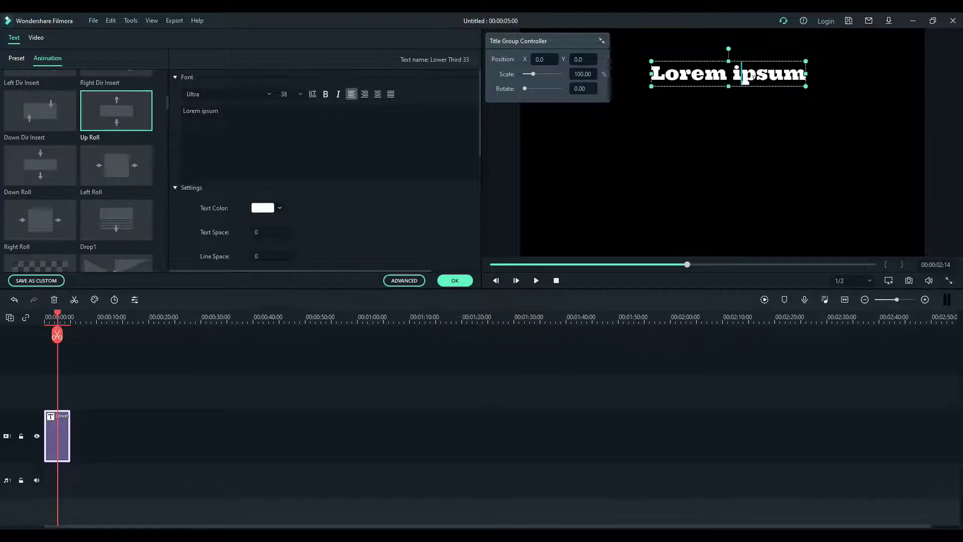
pyautogui.press('Right')
pyautogui.hotkey('ctrl', 'a')
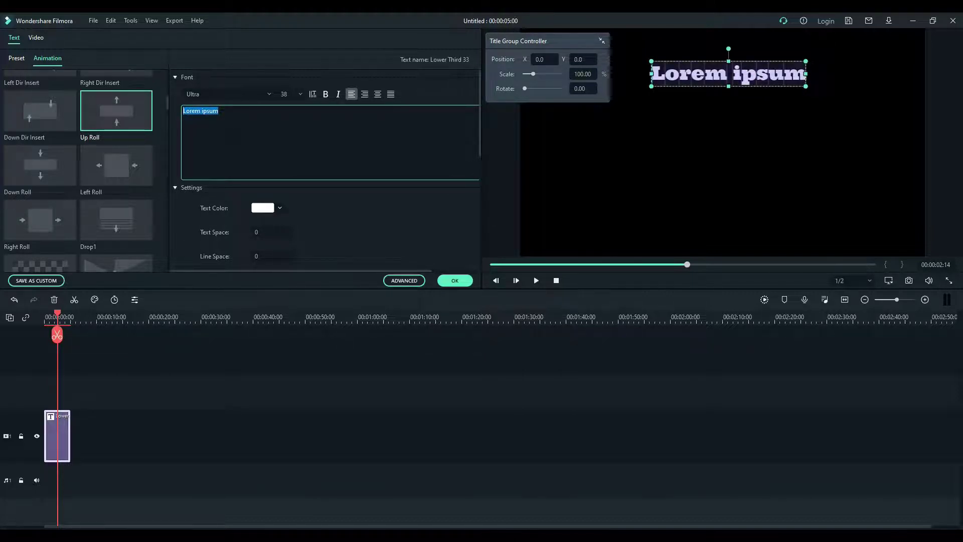
pyautogui.write('CREDI')
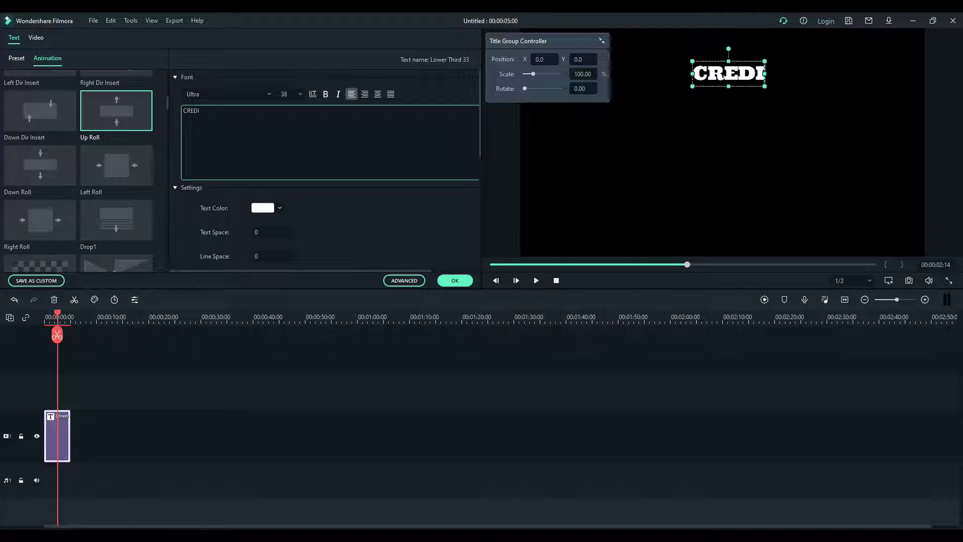
pyautogui.write('TS')
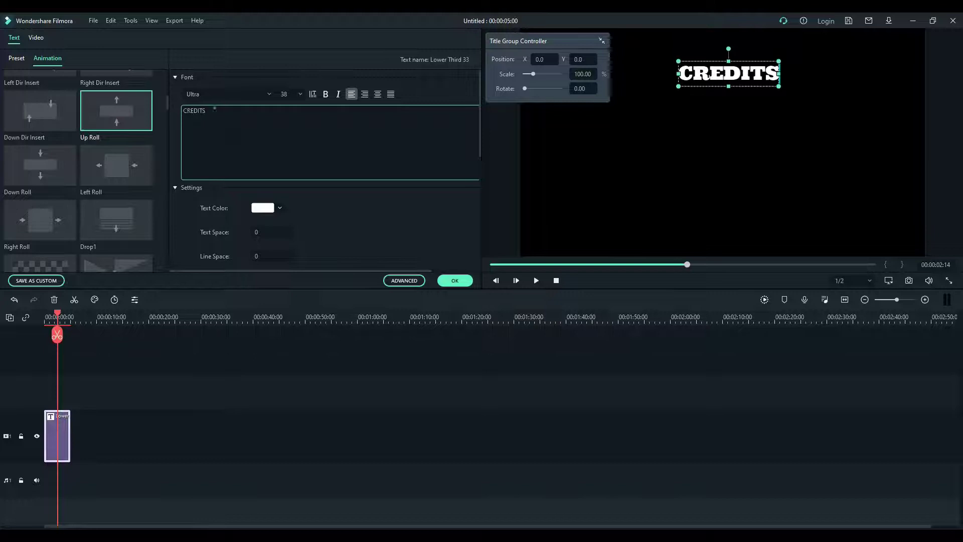
pyautogui.hotkey('ctrl', 'a')
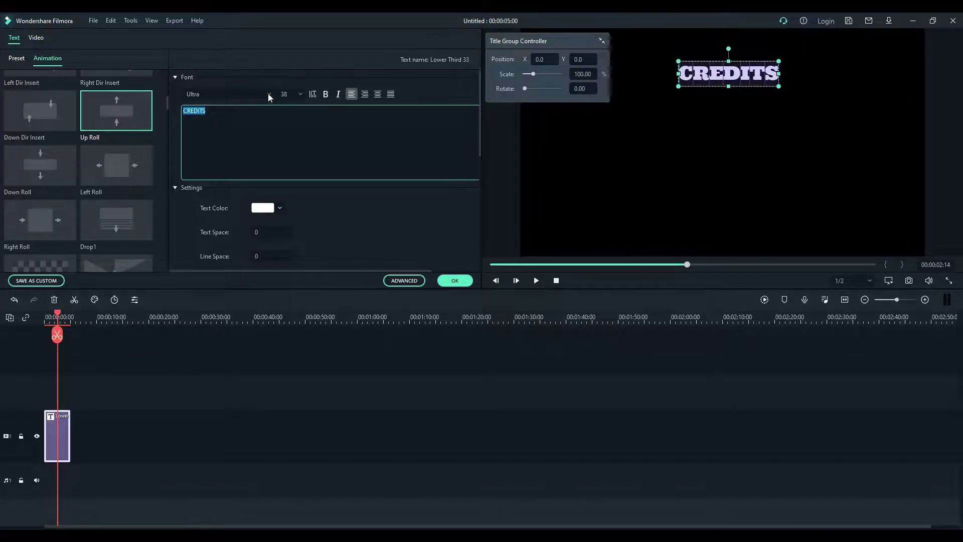
# Set the CREDITS headline to the Verdana font at size 32
pyautogui.click(268, 94)
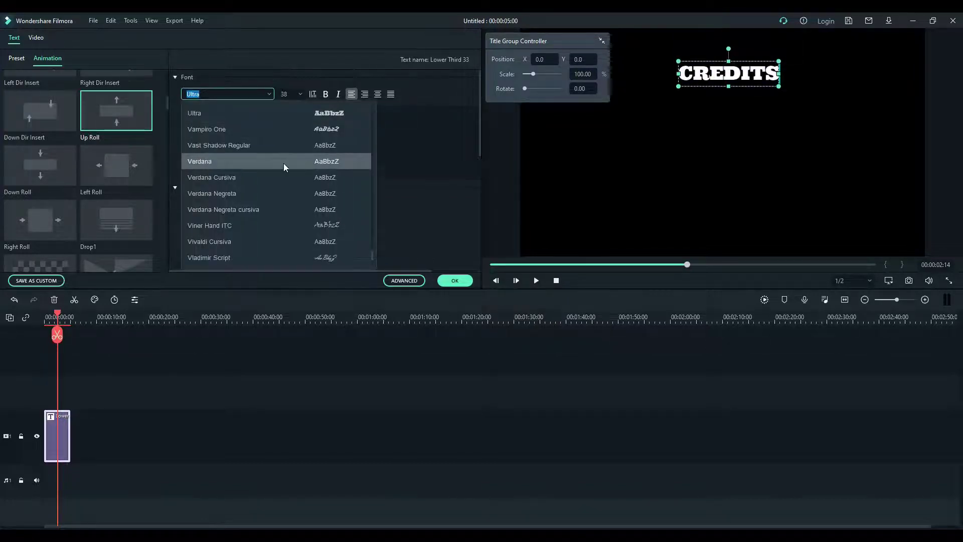
pyautogui.click(284, 163)
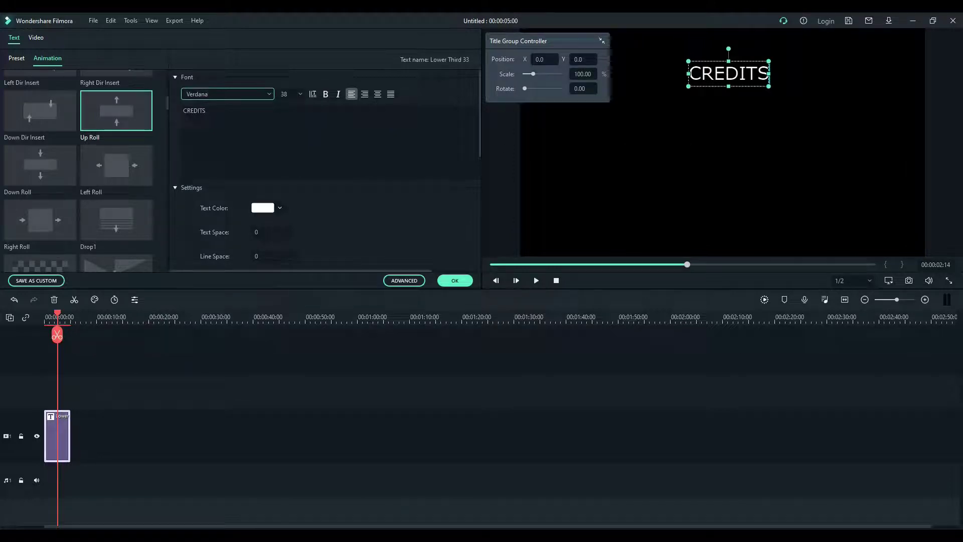
pyautogui.click(282, 94)
pyautogui.click(299, 93)
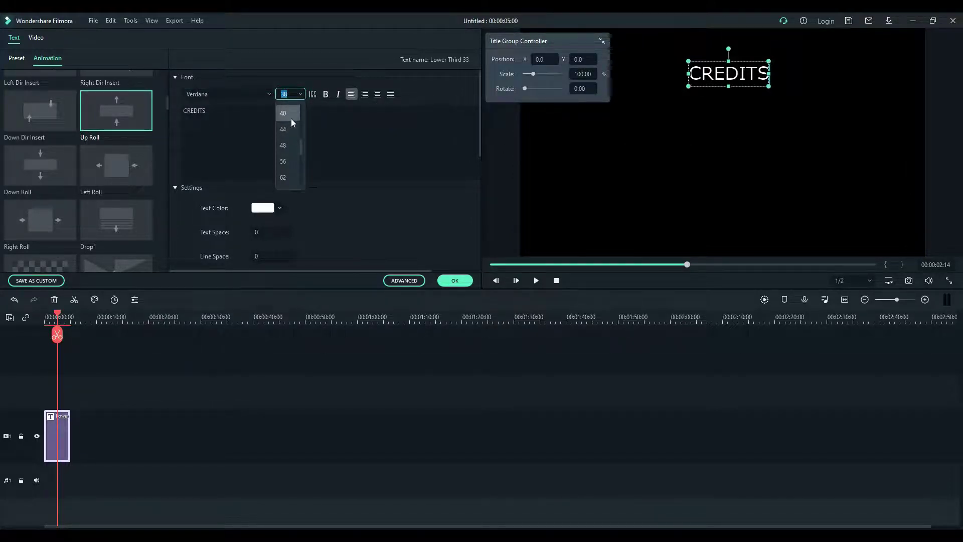
pyautogui.scroll(5, 291, 118)
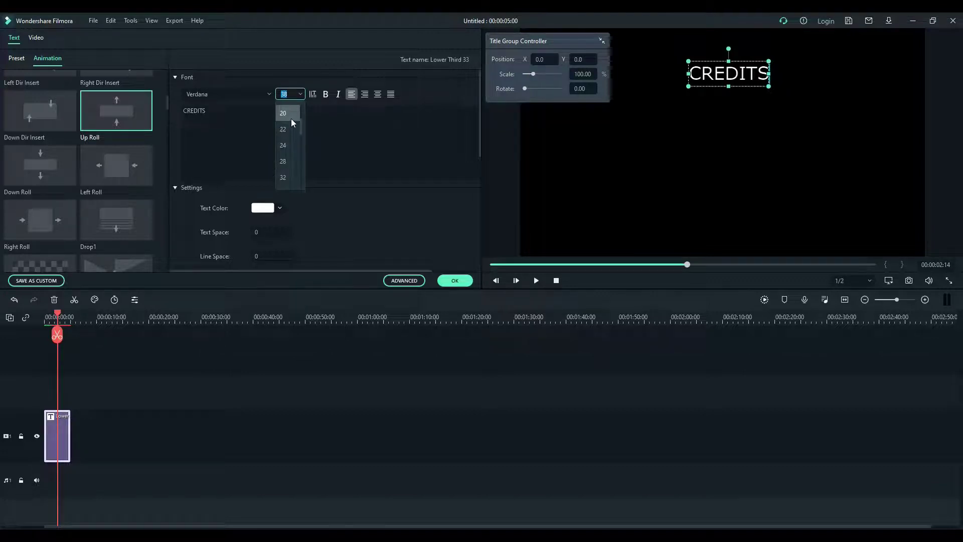
pyautogui.click(284, 177)
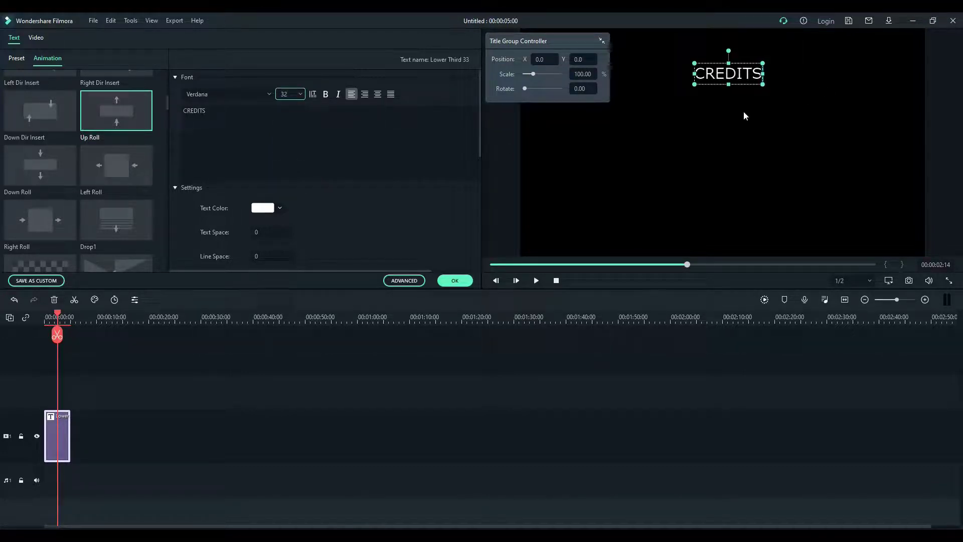
pyautogui.click(755, 100)
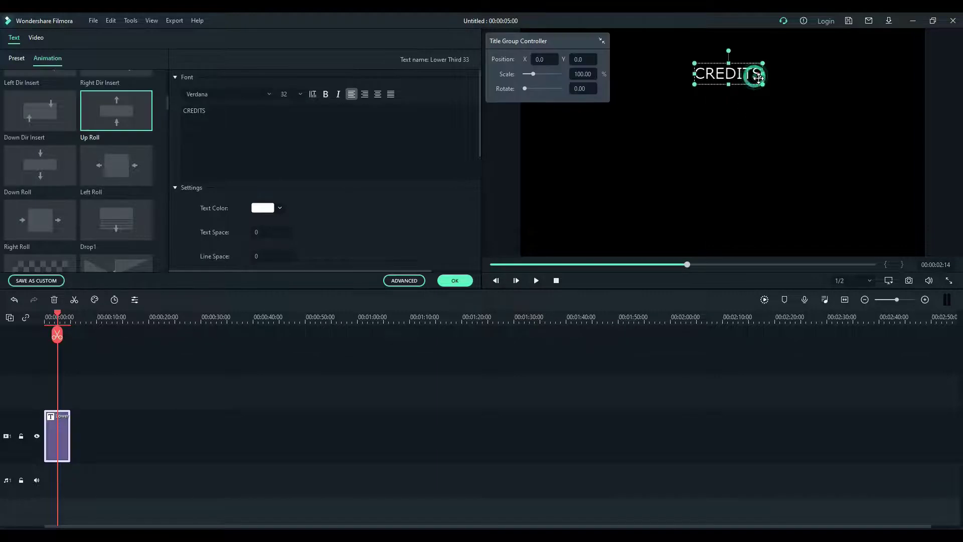
# Add Character One:, Character Two and Character Three lines beneath CREDITS
pyautogui.click(226, 123)
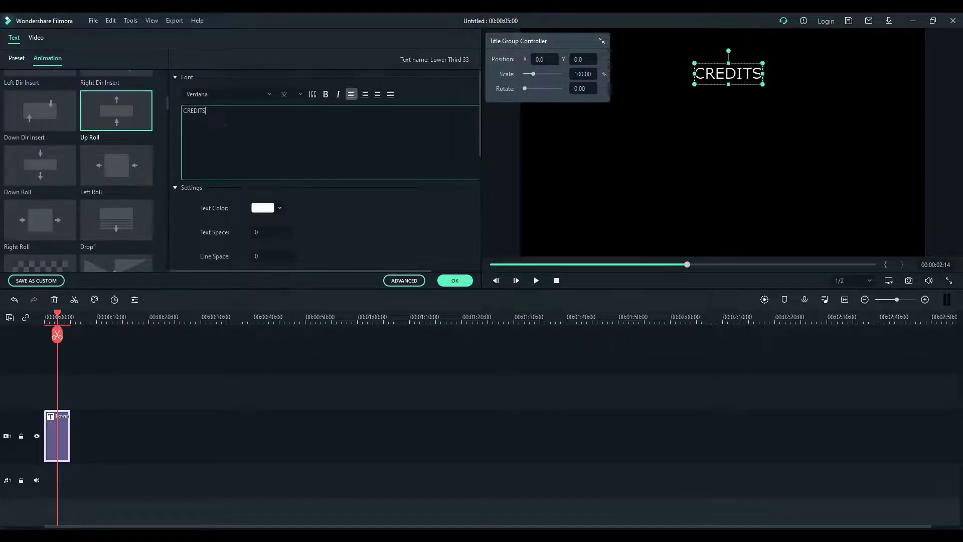
pyautogui.press('Return')
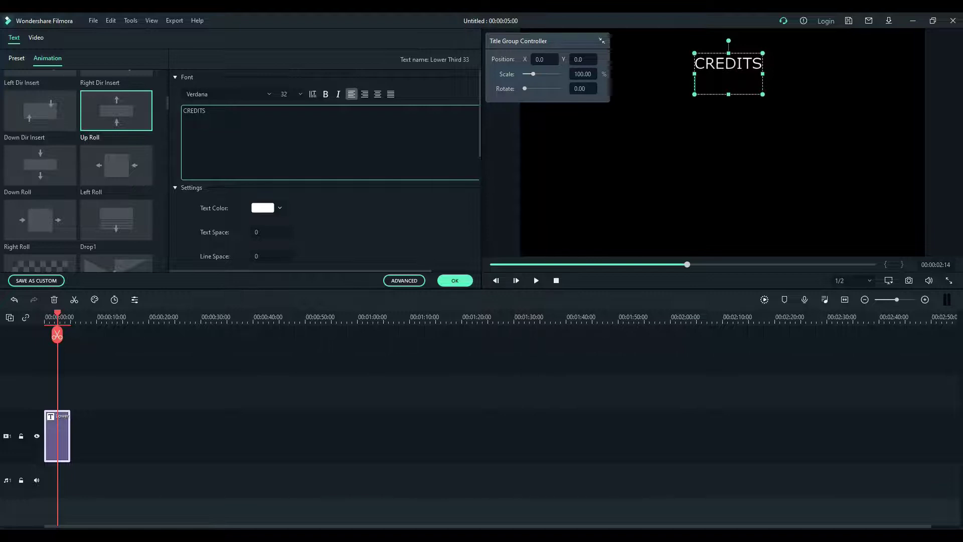
pyautogui.write('C')
pyautogui.press('BackSpace')
pyautogui.write('Cha')
pyautogui.write('ra')
pyautogui.write('cter On')
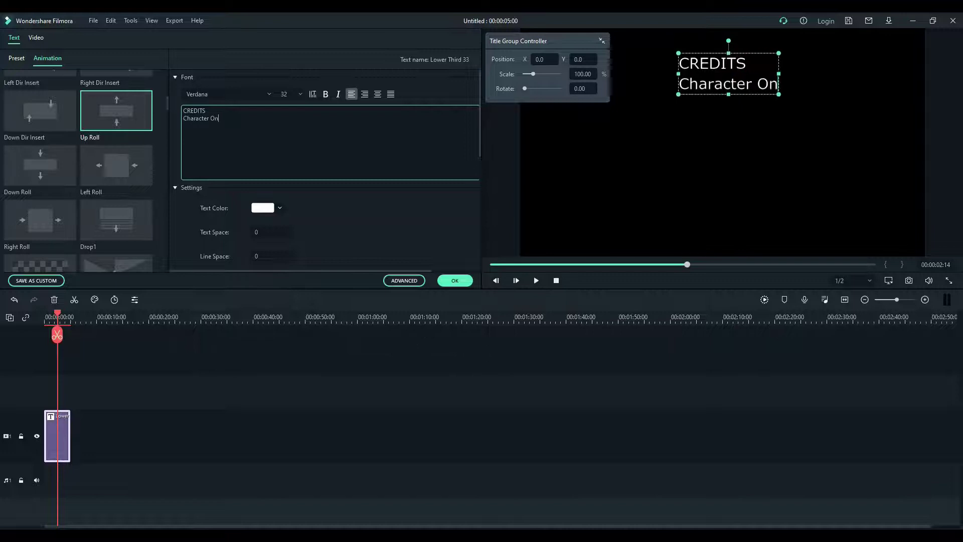
pyautogui.write('e:')
pyautogui.press('Return')
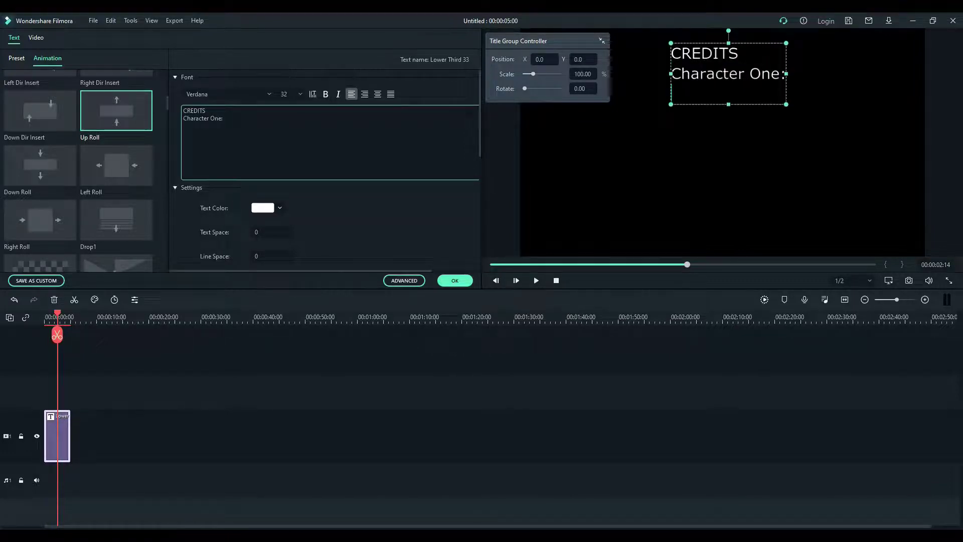
pyautogui.write('Ca')
pyautogui.press('BackSpace')
pyautogui.write('h')
pyautogui.write('aracter')
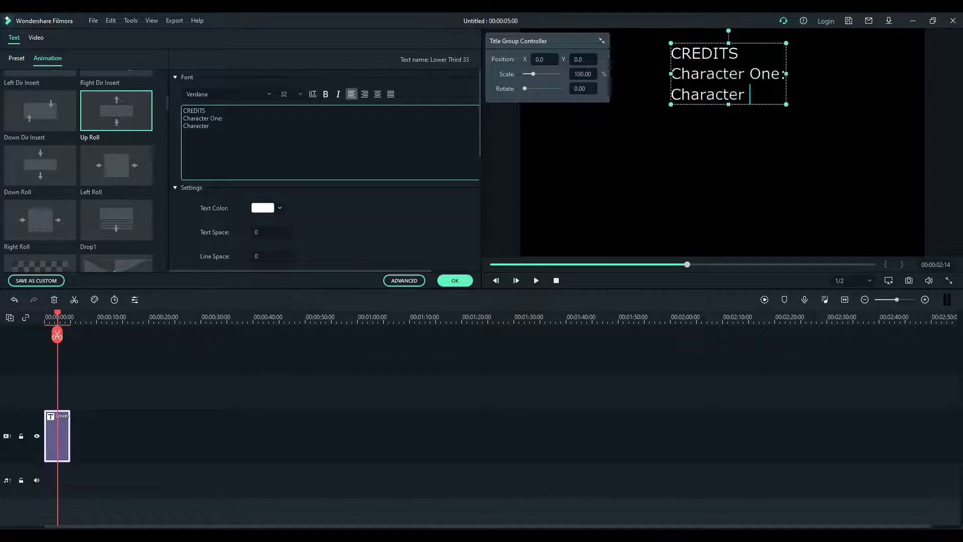
pyautogui.write(' Two')
pyautogui.press('Return')
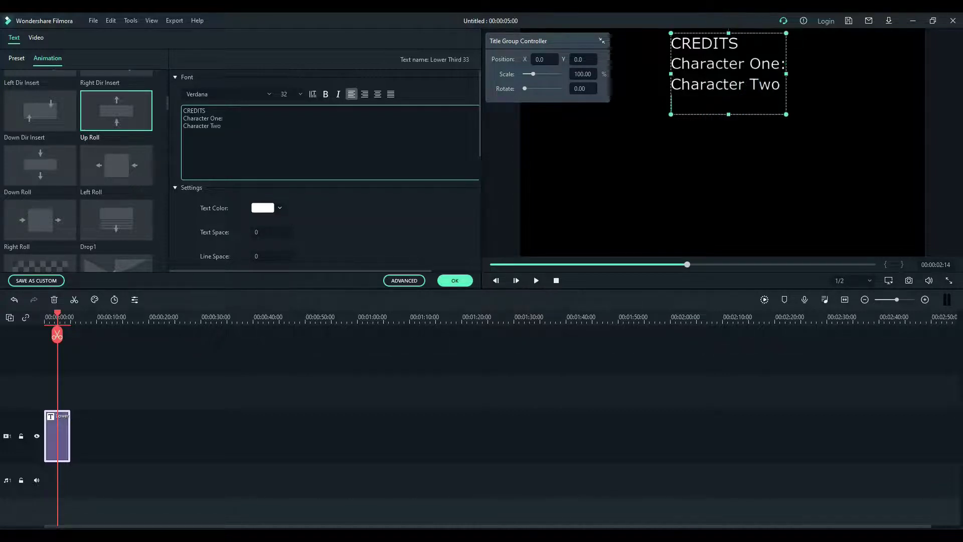
pyautogui.write('Chara')
pyautogui.write('cter')
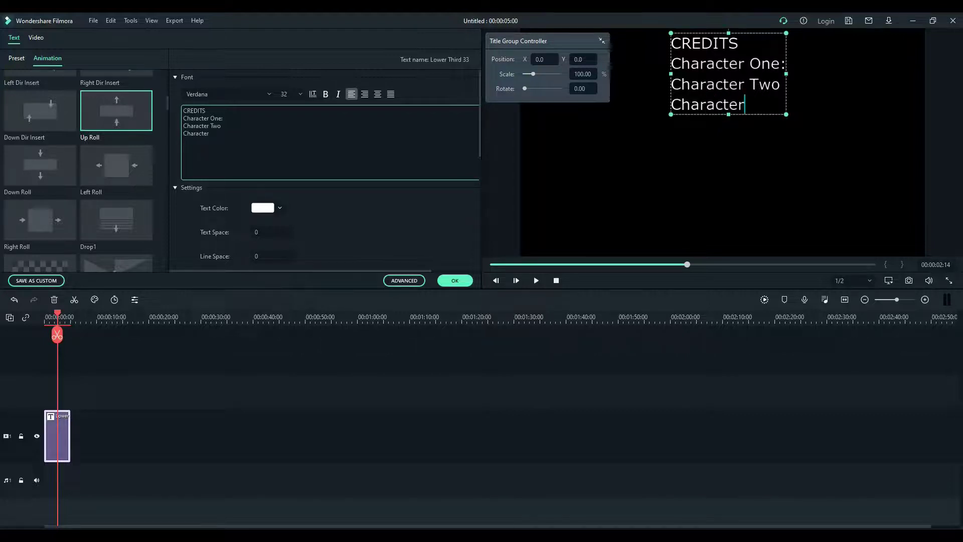
pyautogui.write(' Three')
pyautogui.press('Return')
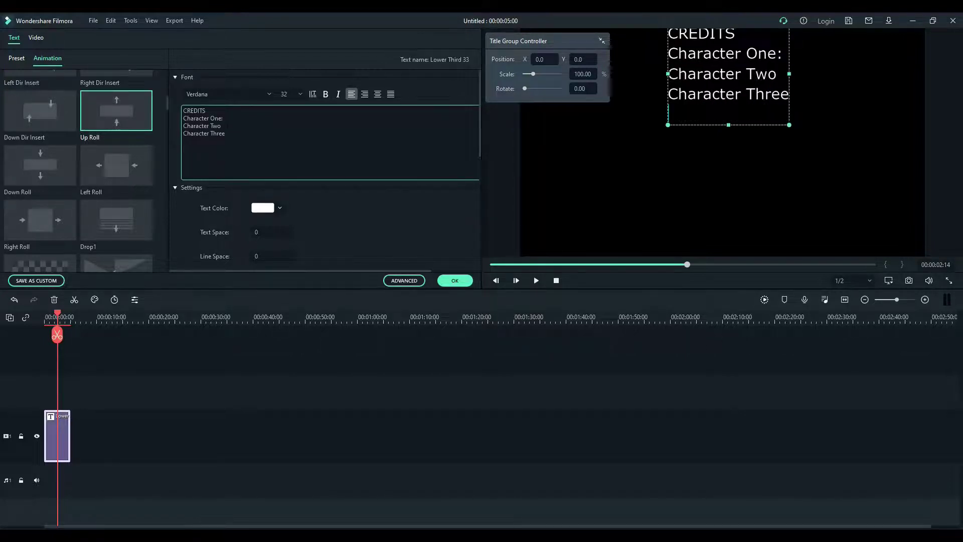
pyautogui.write('D')
pyautogui.write('irect')
pyautogui.write('or')
# Add Director, Producer, Cast and Guest Cast lines, removing the extra empty line
pyautogui.press('Return')
pyautogui.write('P')
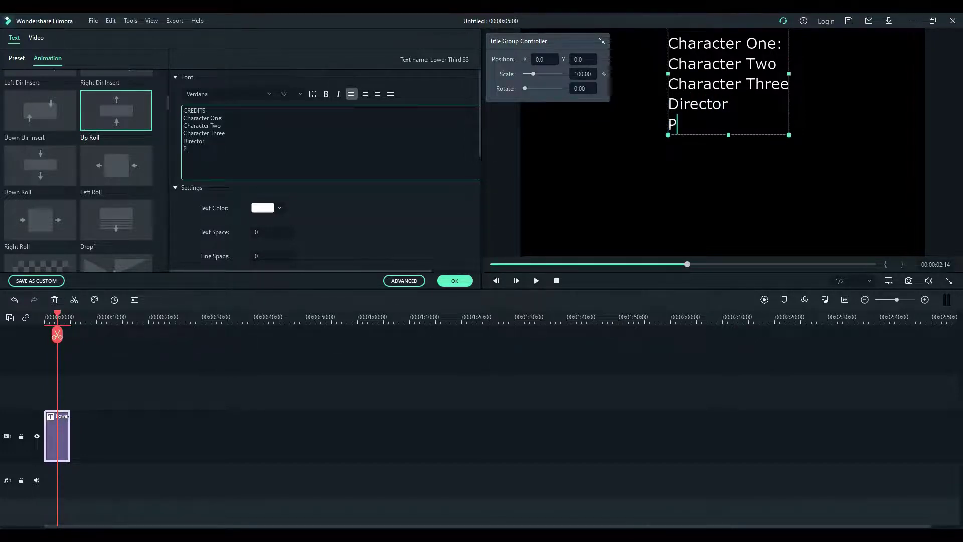
pyautogui.write('roduc')
pyautogui.write('er')
pyautogui.press('Return')
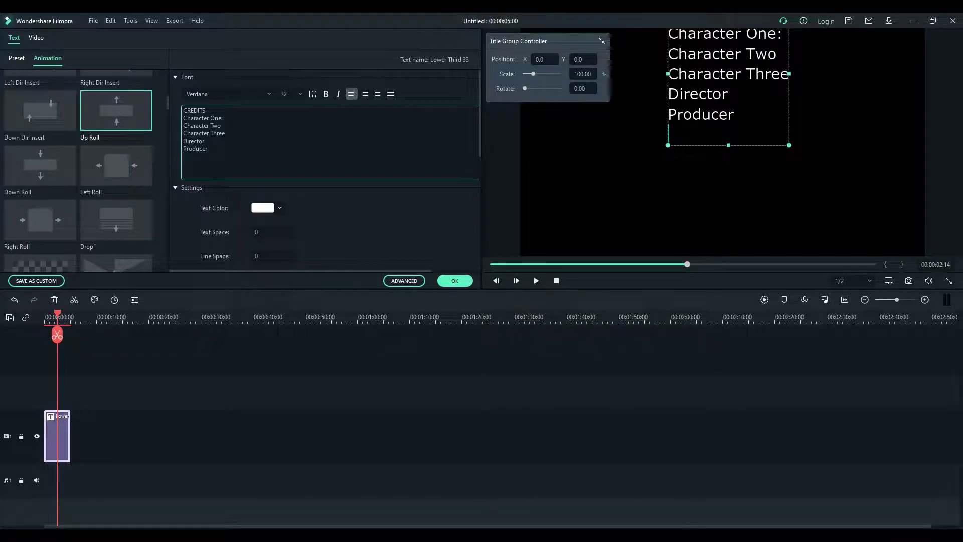
pyautogui.write('Cast')
pyautogui.press('Return')
pyautogui.write('Sp')
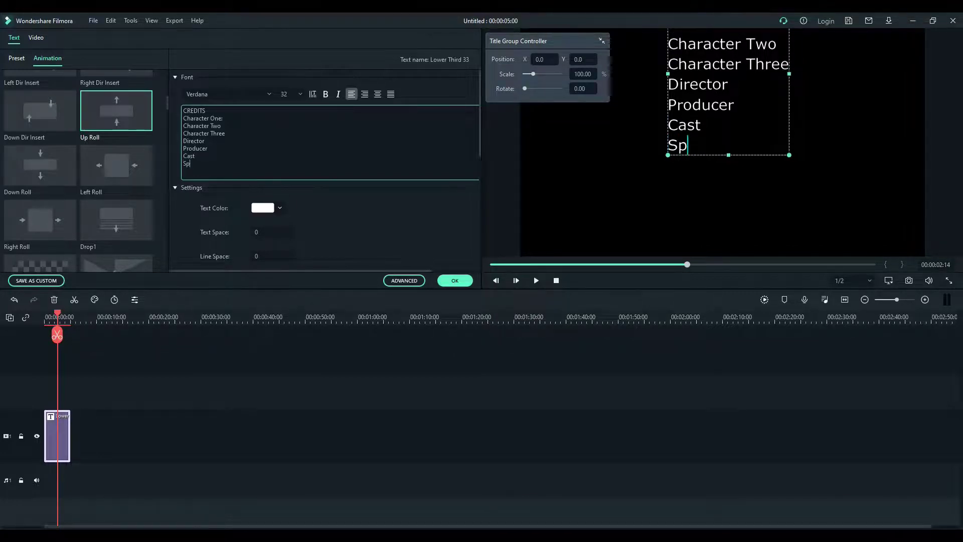
pyautogui.press('BackSpace')
pyautogui.press('BackSpace')
pyautogui.write('Gues')
pyautogui.write('t')
pyautogui.write(' Cast')
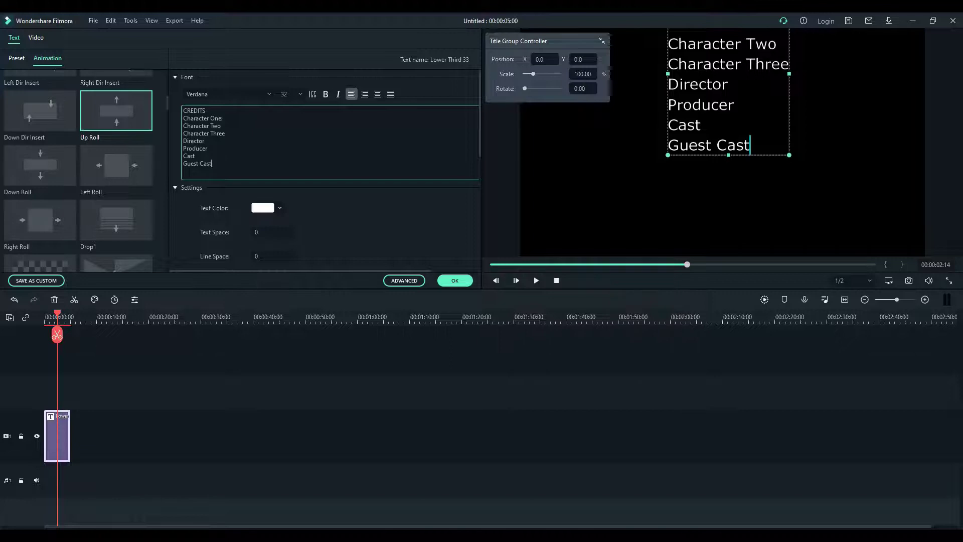
pyautogui.press('Return')
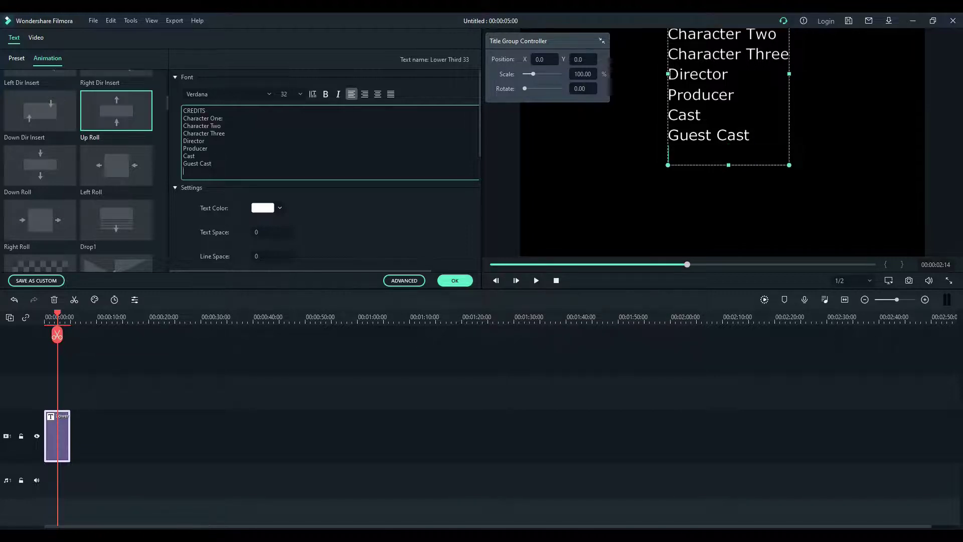
pyautogui.press('BackSpace')
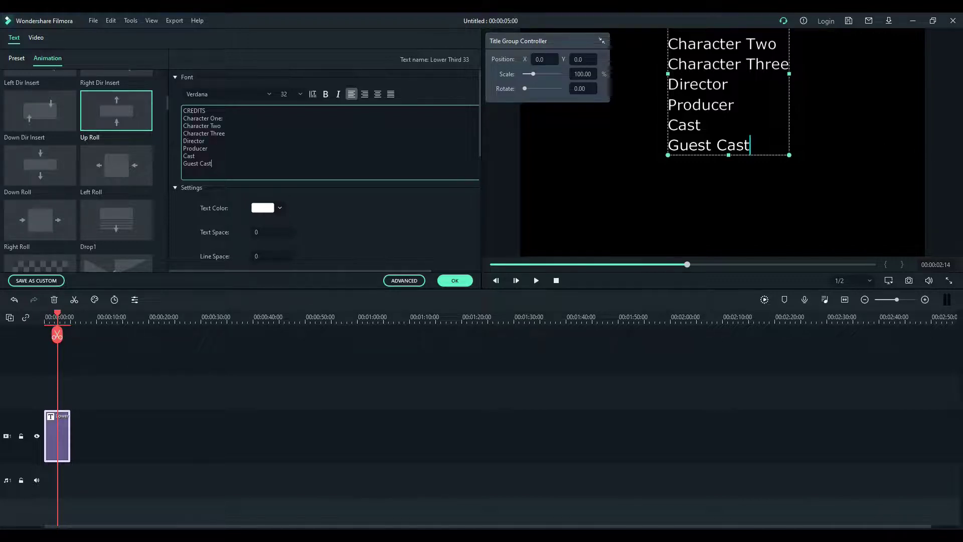
# Finish editing and move the credits text down so all lines fit in frame
pyautogui.click(797, 122)
pyautogui.moveTo(779, 110); pyautogui.dragTo(778, 161)
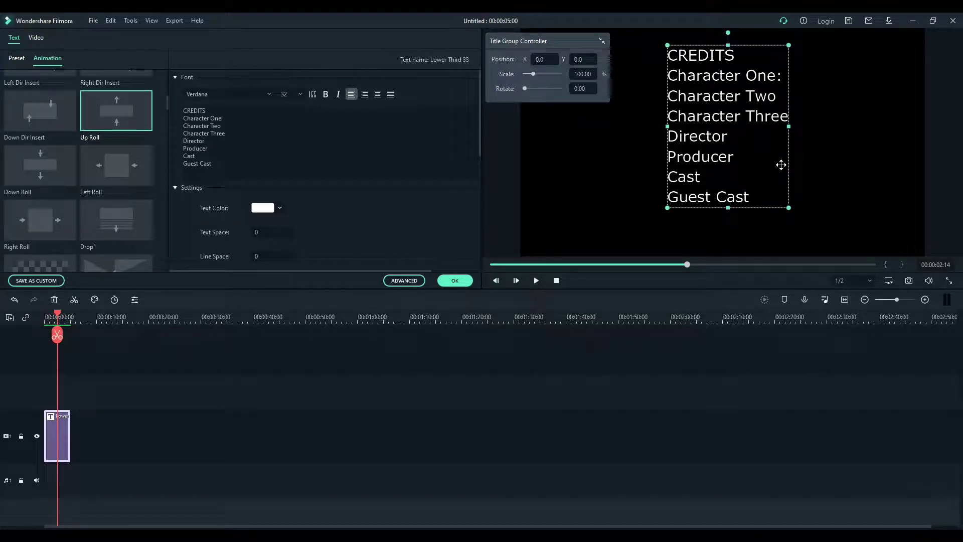
# Reopen the credits title and apply the Up Roll animation so the names scroll upward
pyautogui.click(455, 281)
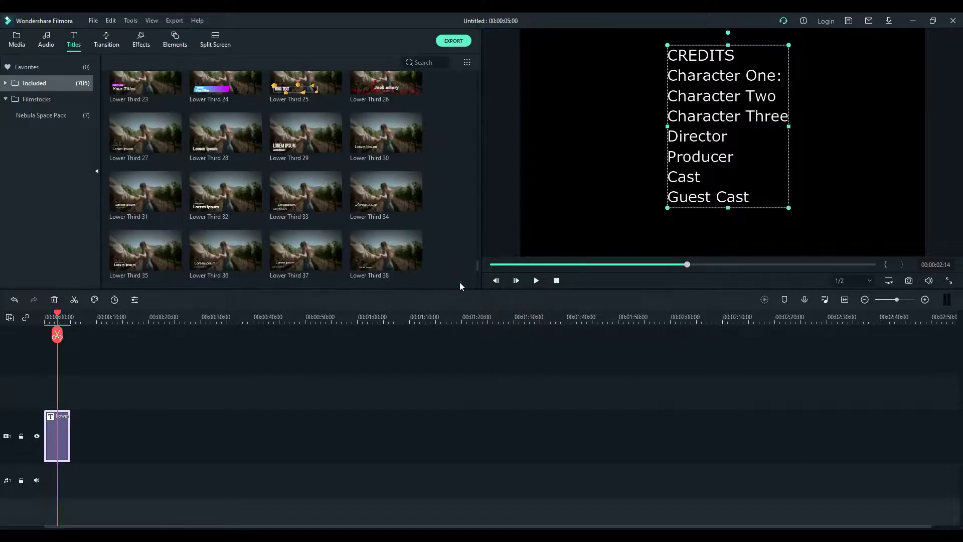
pyautogui.doubleClick(727, 115)
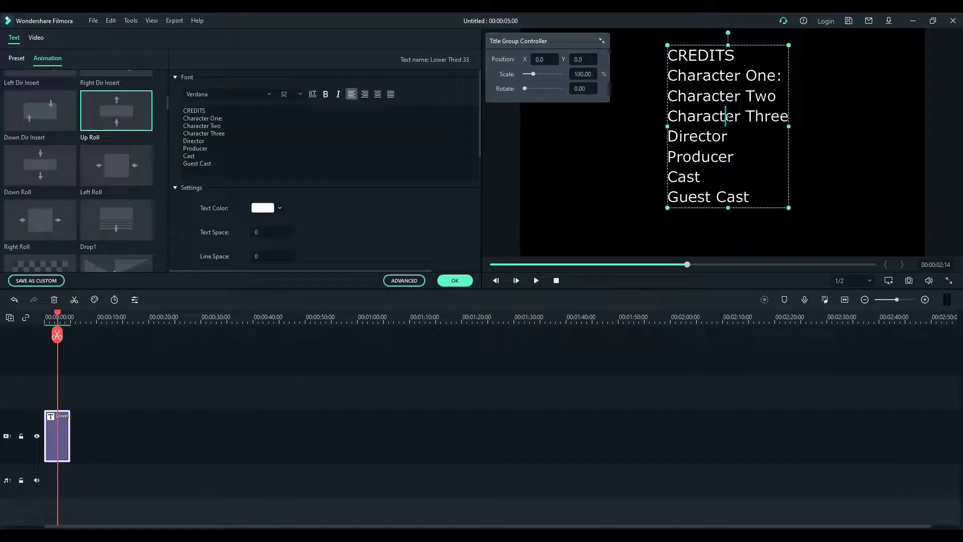
pyautogui.click(15, 61)
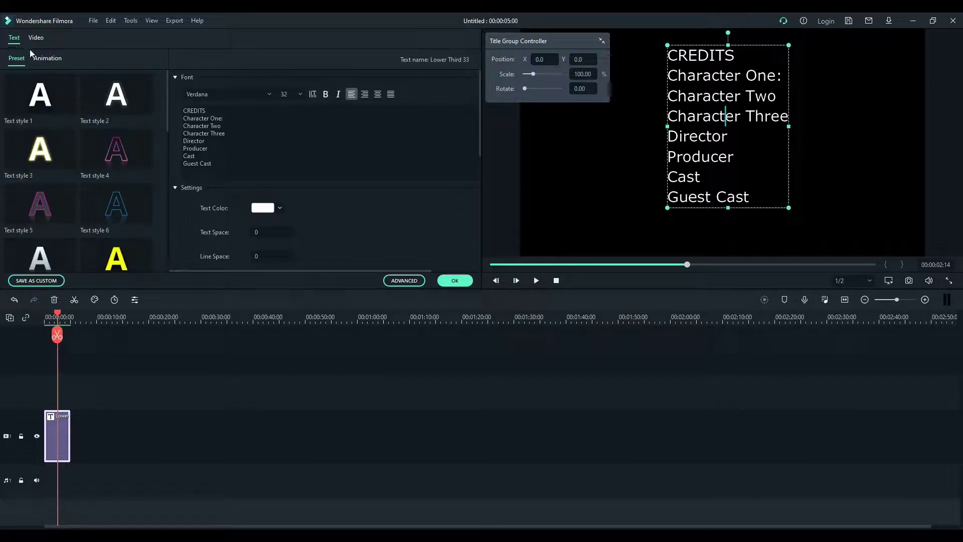
pyautogui.click(57, 60)
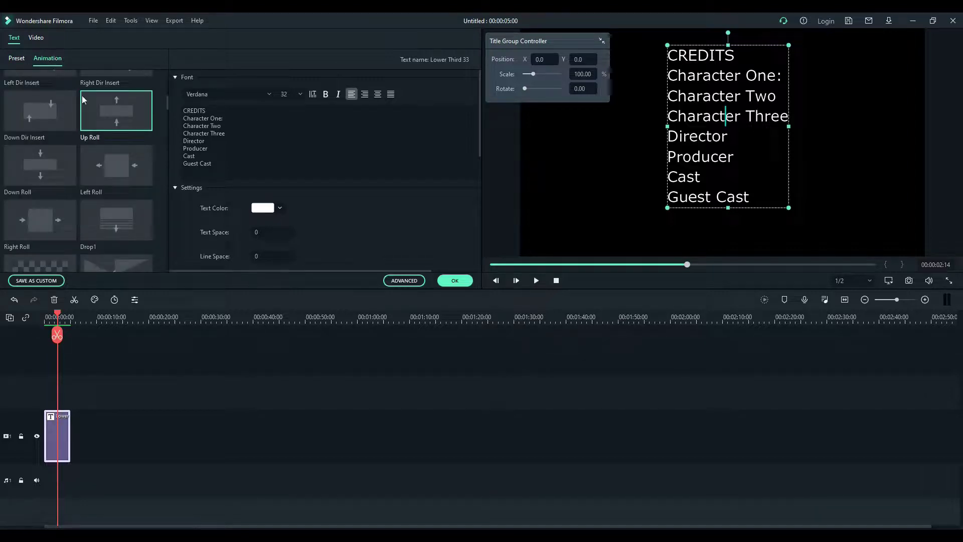
pyautogui.moveTo(116, 111)
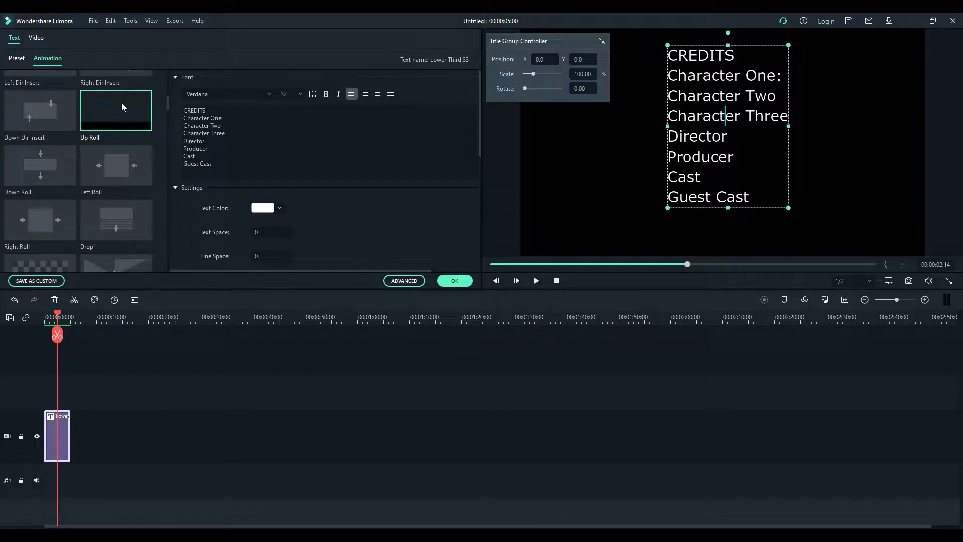
pyautogui.doubleClick(121, 103)
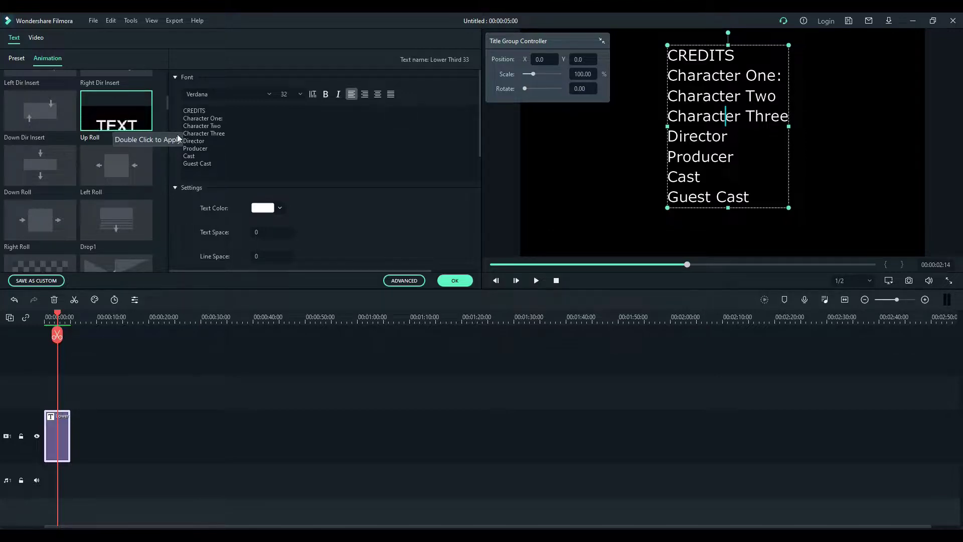
pyautogui.scroll(-3, 135, 162)
pyautogui.scroll(-3, 134, 163)
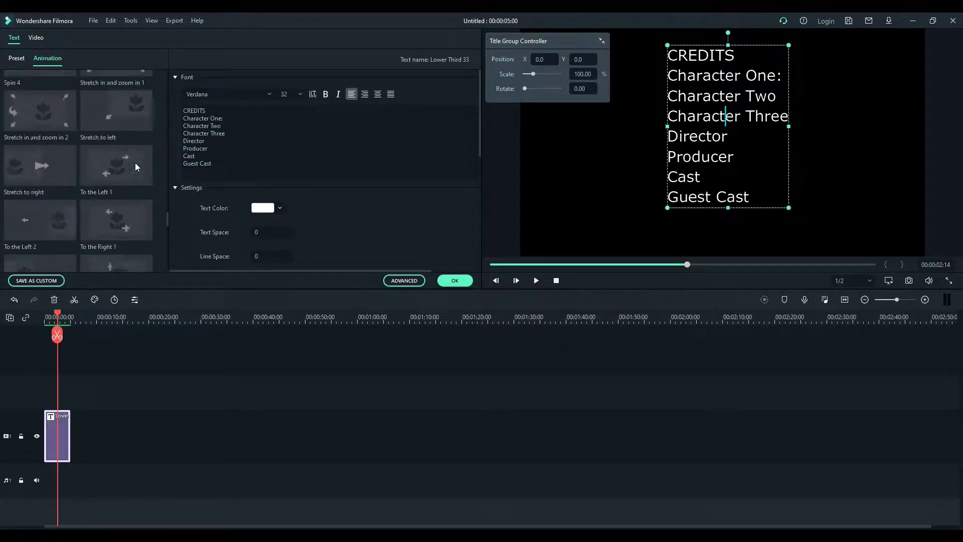
pyautogui.scroll(-3, 135, 163)
pyautogui.scroll(3, 134, 163)
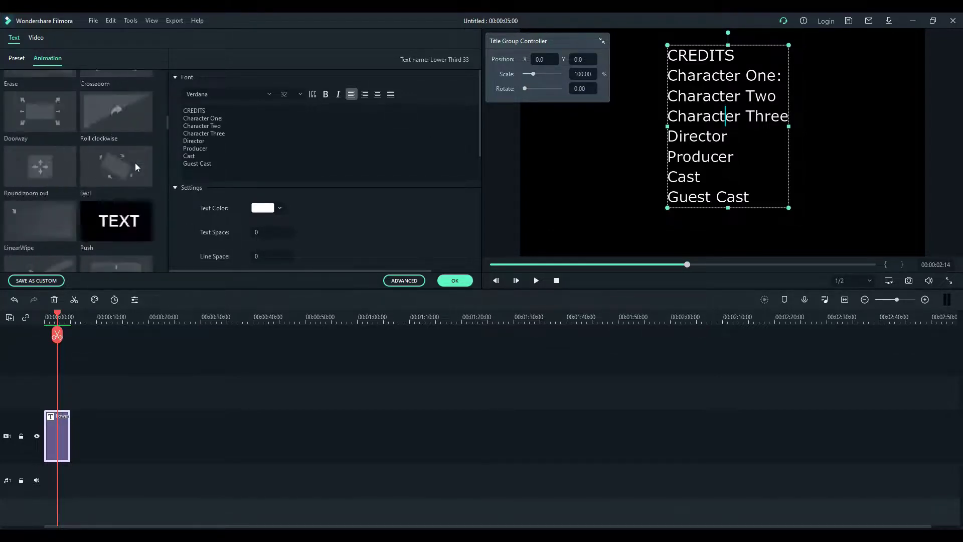
pyautogui.scroll(3, 134, 163)
pyautogui.scroll(-3, 135, 162)
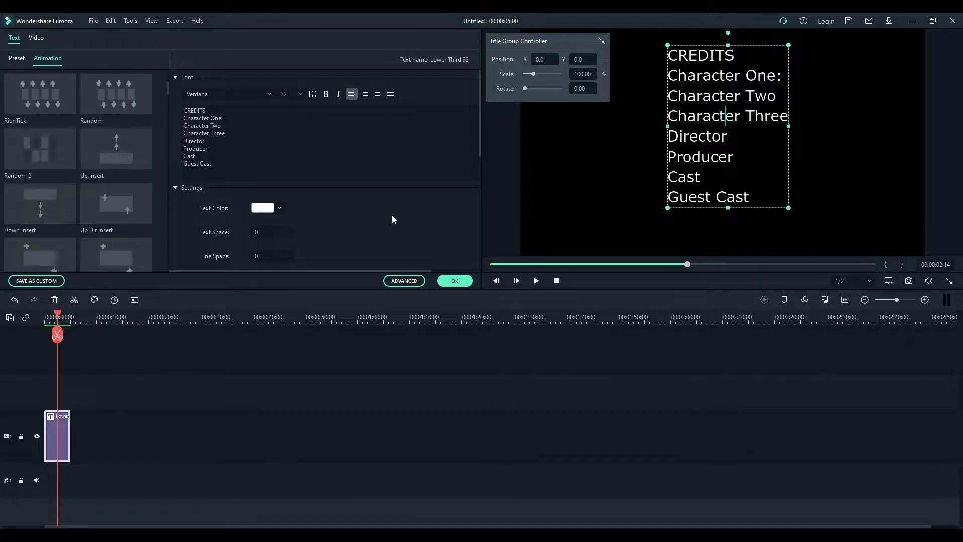
pyautogui.scroll(-2, 392, 216)
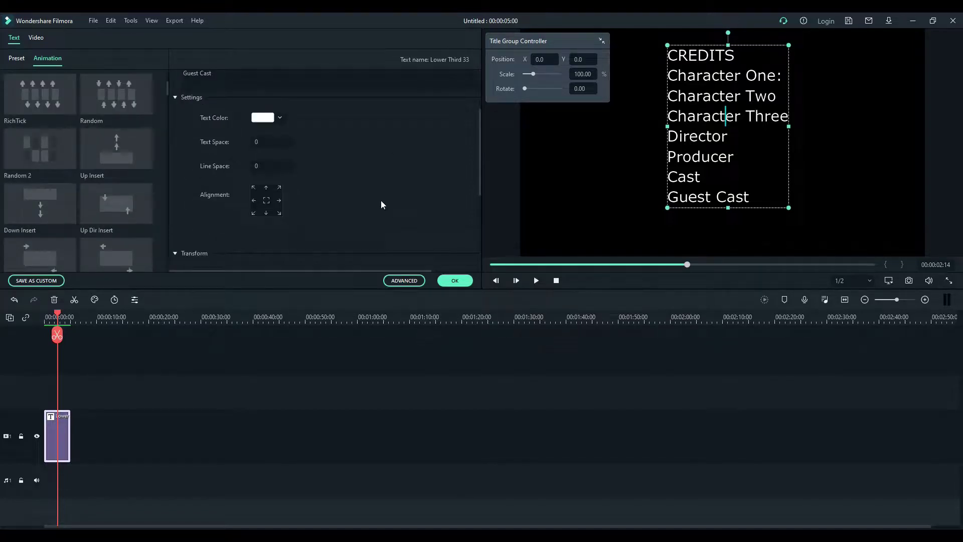
pyautogui.click(557, 281)
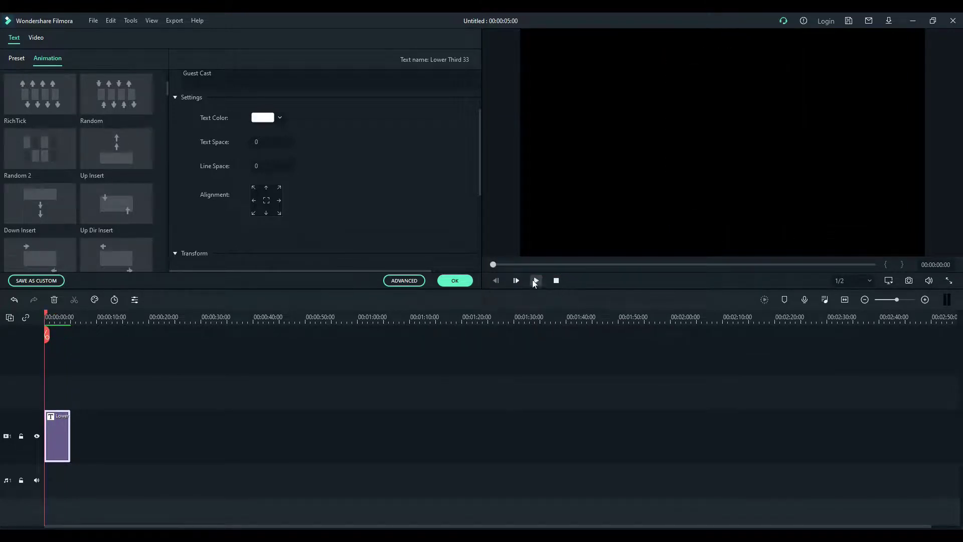
pyautogui.click(534, 280)
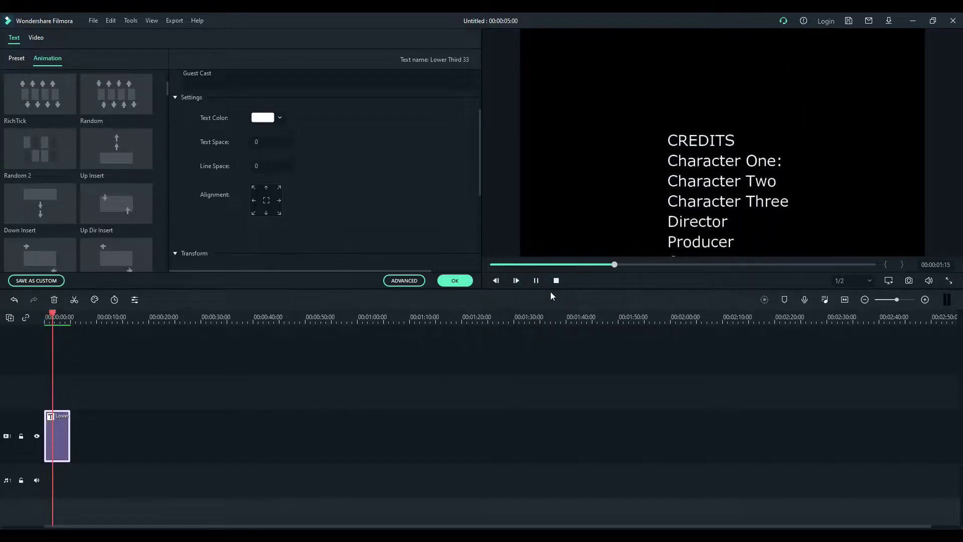
pyautogui.click(558, 281)
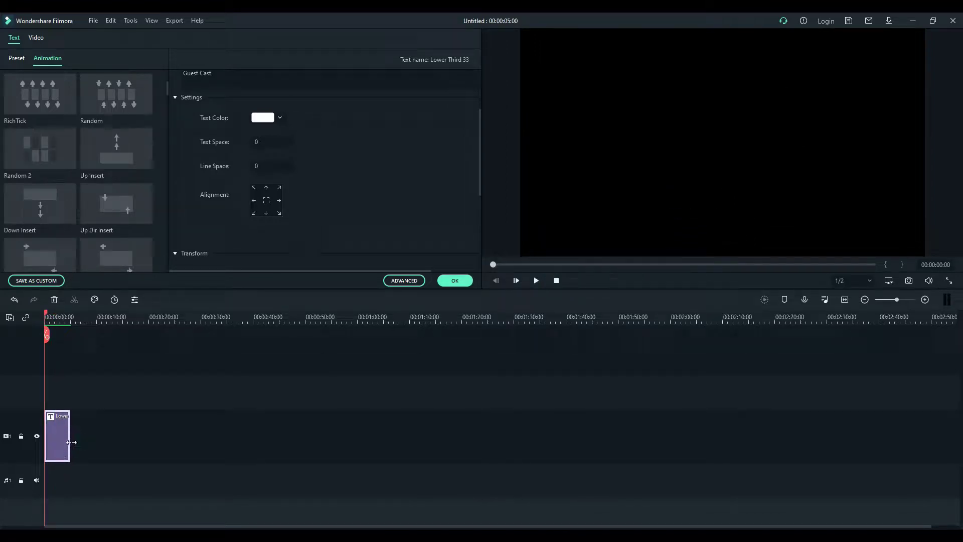
# Stretch the title clip to about 34 seconds and preview the slow credits roll
pyautogui.moveTo(71, 442); pyautogui.dragTo(221, 442)
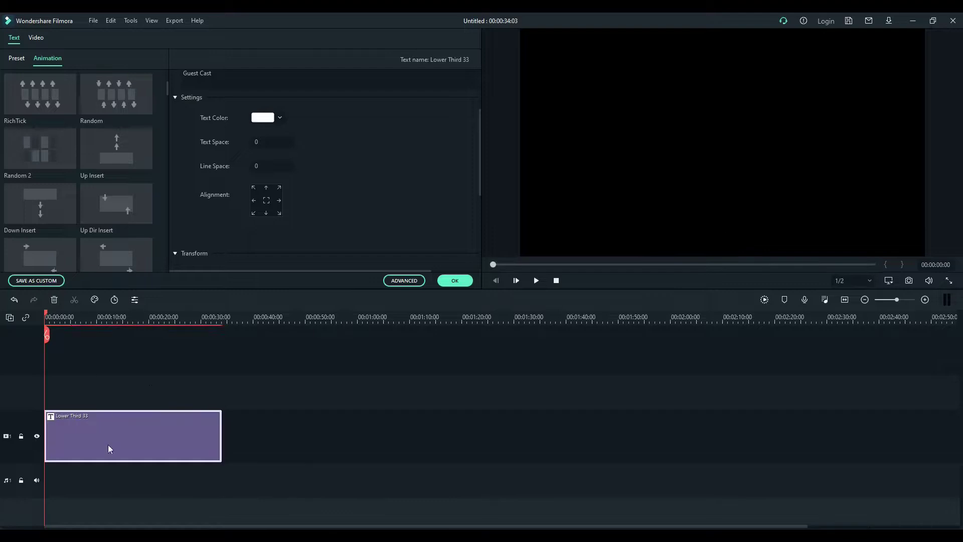
pyautogui.click(536, 280)
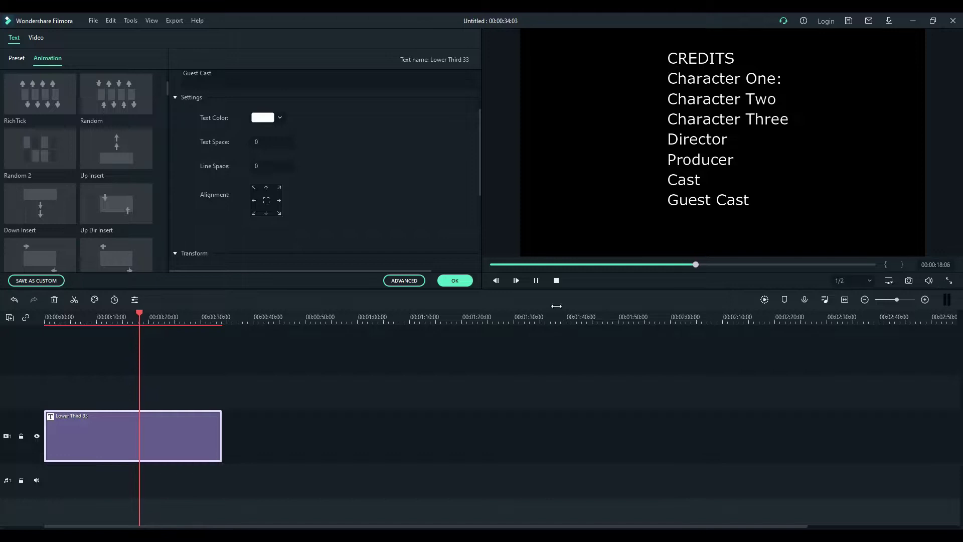
pyautogui.click(536, 280)
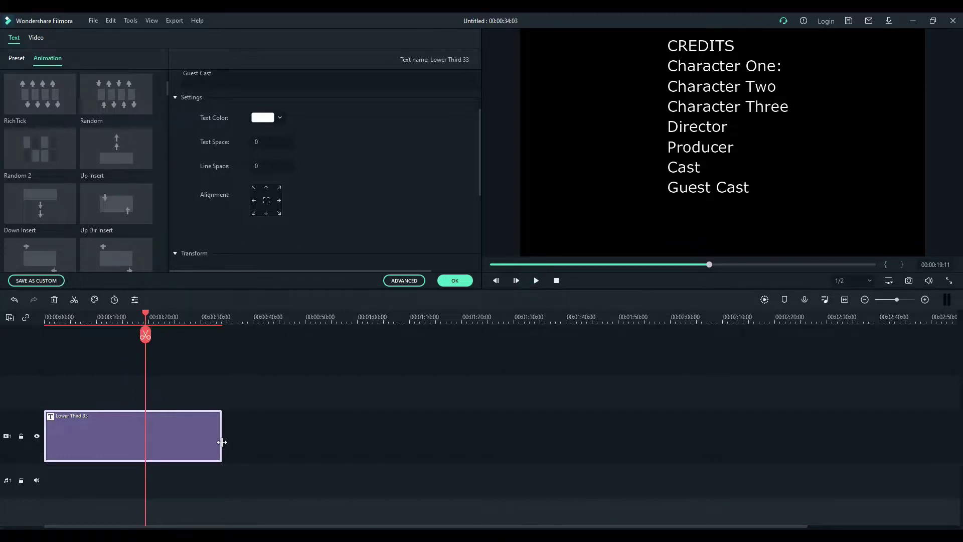
# Shorten the title clip to about 25 seconds and replay the roll from 12 seconds in
pyautogui.moveTo(222, 442); pyautogui.dragTo(180, 437)
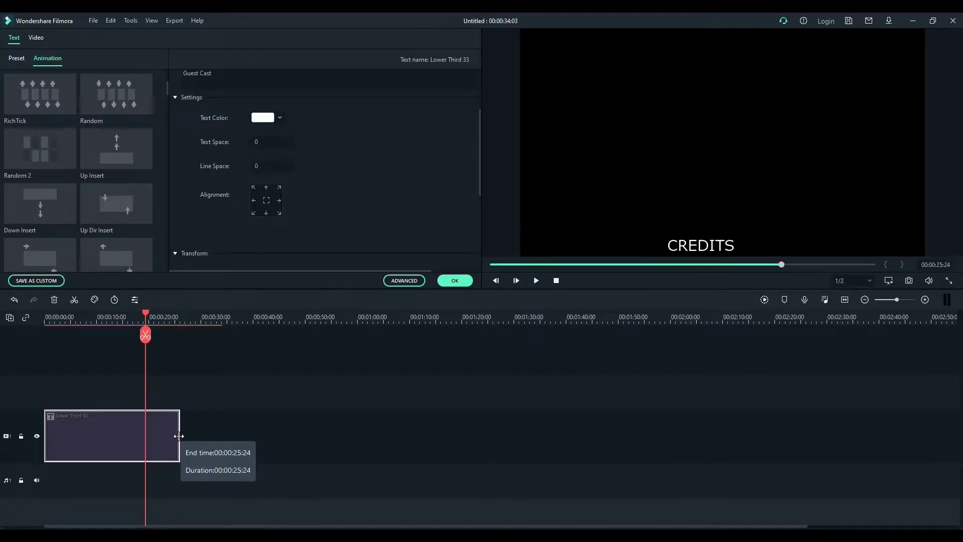
pyautogui.click(107, 316)
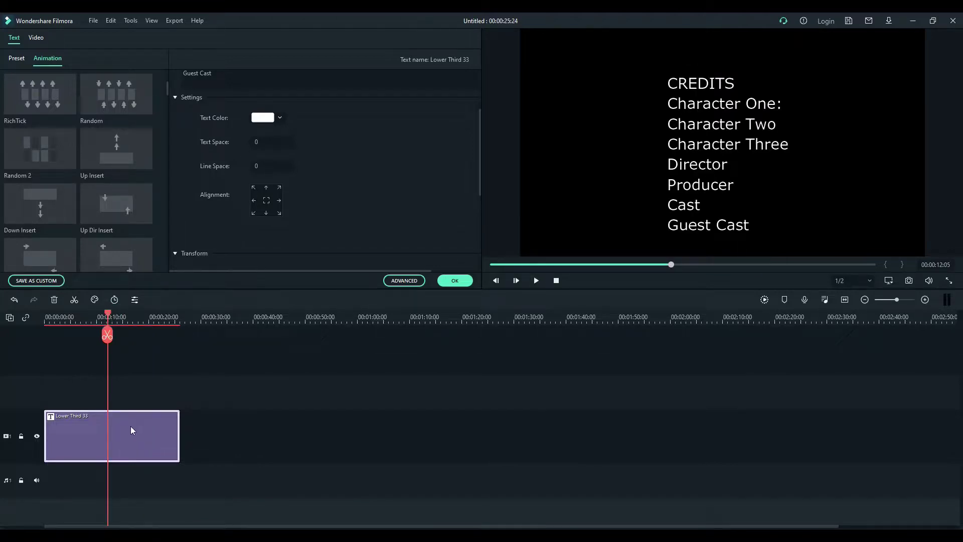
pyautogui.click(538, 280)
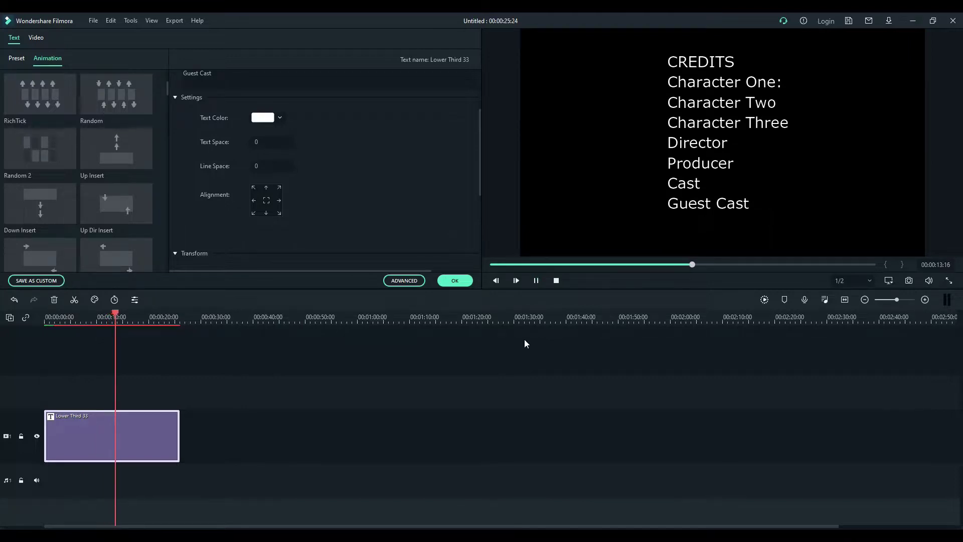
pyautogui.click(536, 280)
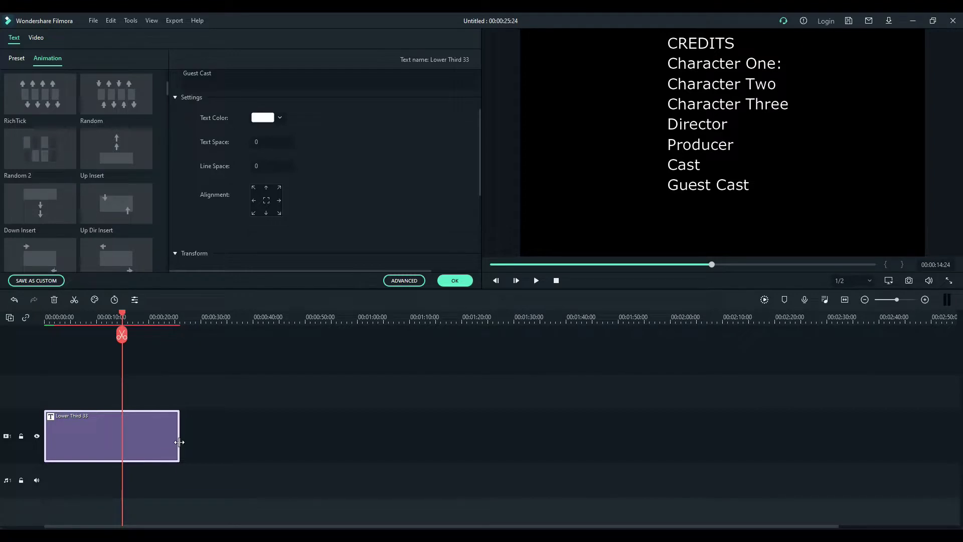
# Trim the clip to end near 17 seconds and replay the credits from 6 seconds in
pyautogui.moveTo(179, 442); pyautogui.dragTo(136, 442)
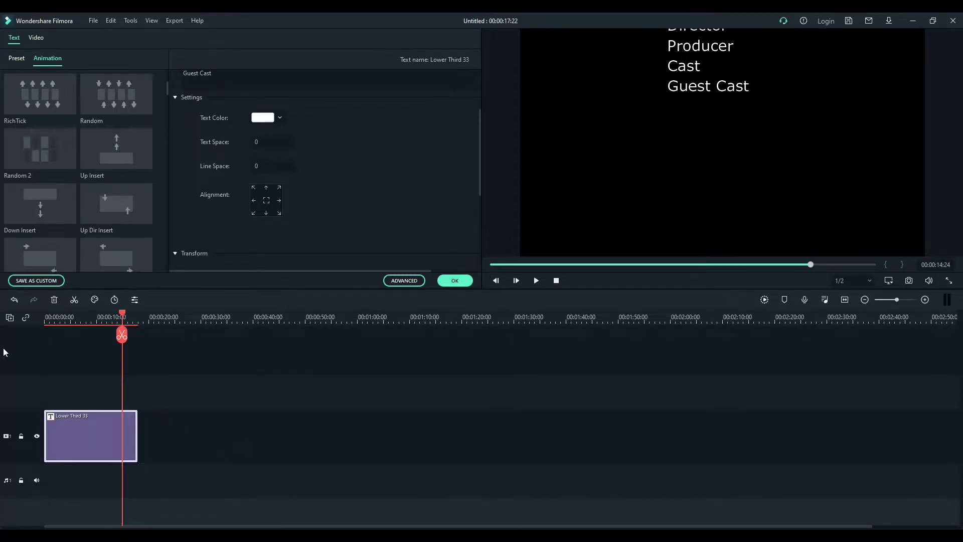
pyautogui.click(79, 317)
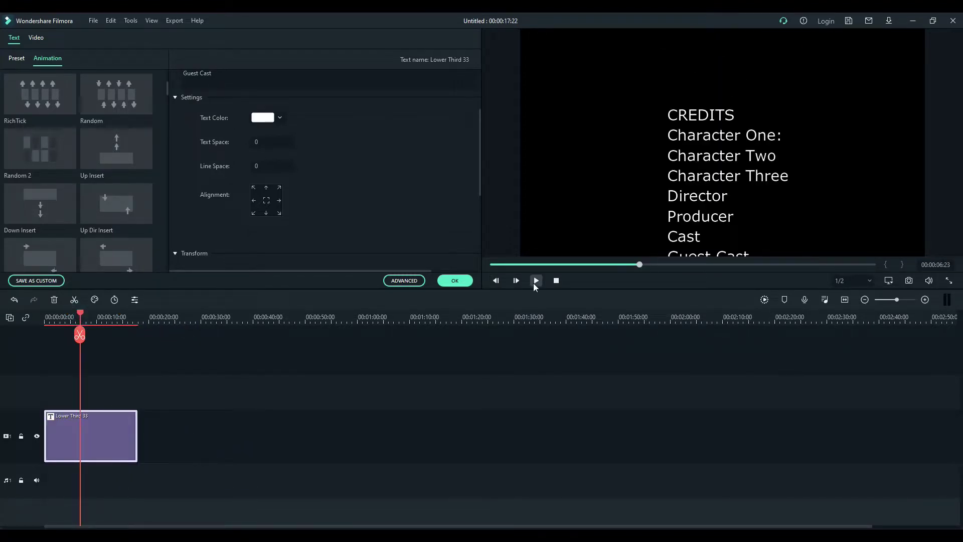
pyautogui.click(536, 280)
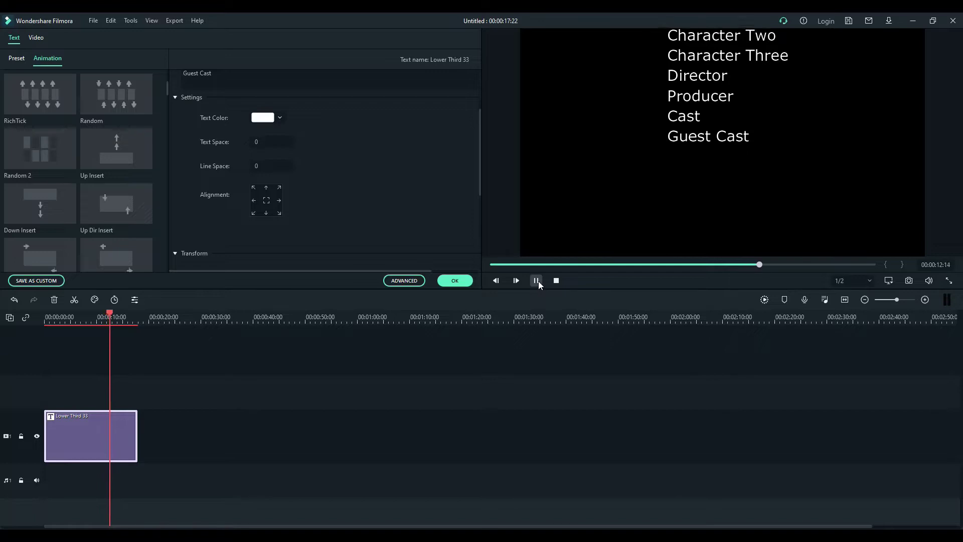
pyautogui.click(537, 281)
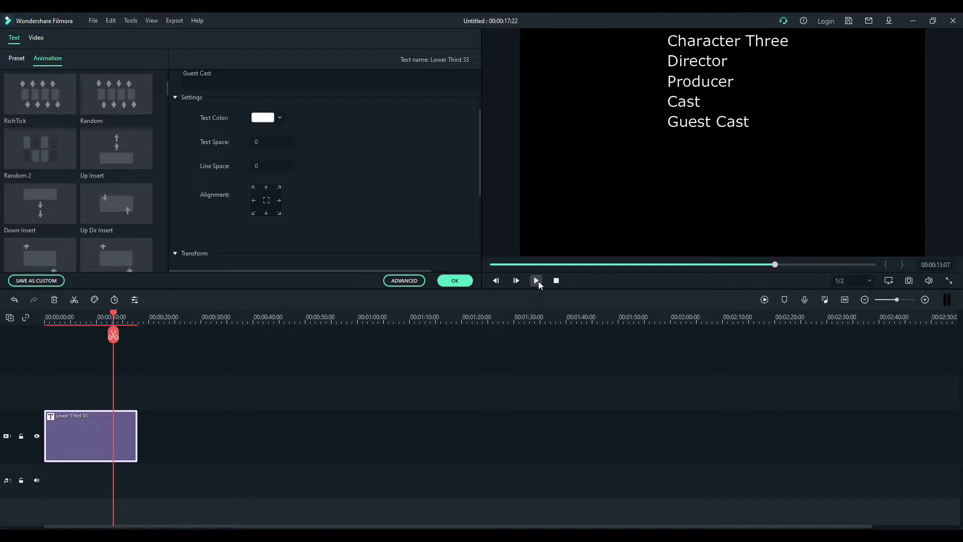
pyautogui.click(700, 96)
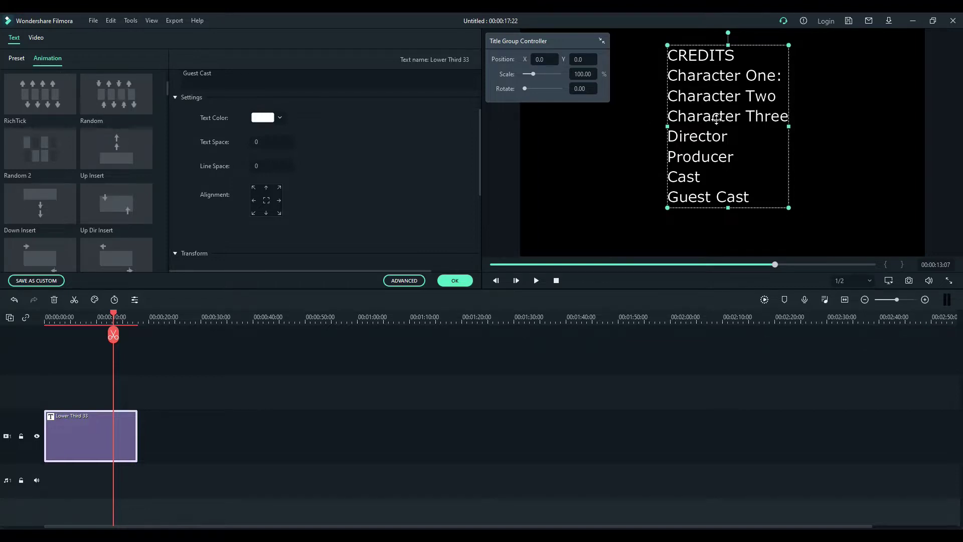
pyautogui.moveTo(116, 148)
pyautogui.scroll(-3, 114, 200)
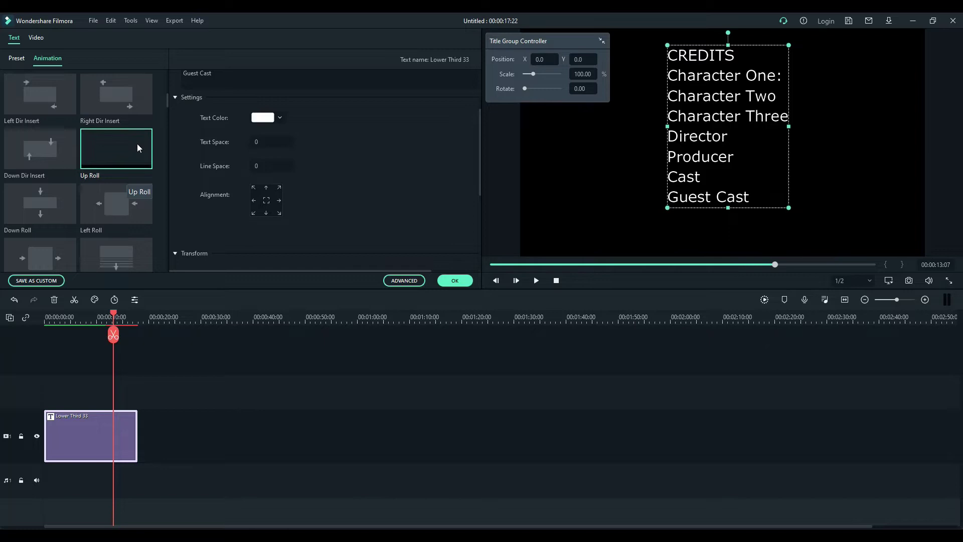
pyautogui.scroll(-2, 138, 144)
pyautogui.scroll(-1, 135, 146)
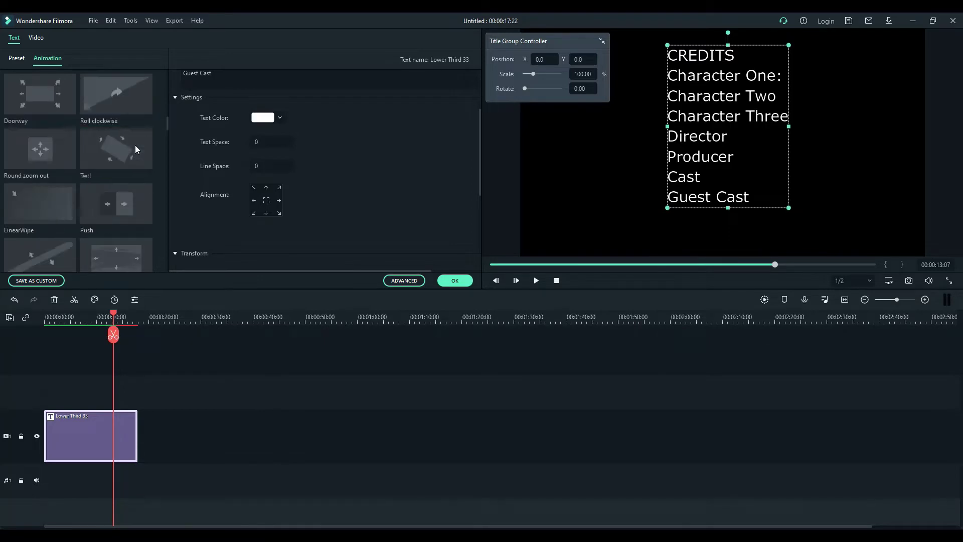
pyautogui.scroll(-2, 134, 145)
pyautogui.scroll(-3, 134, 146)
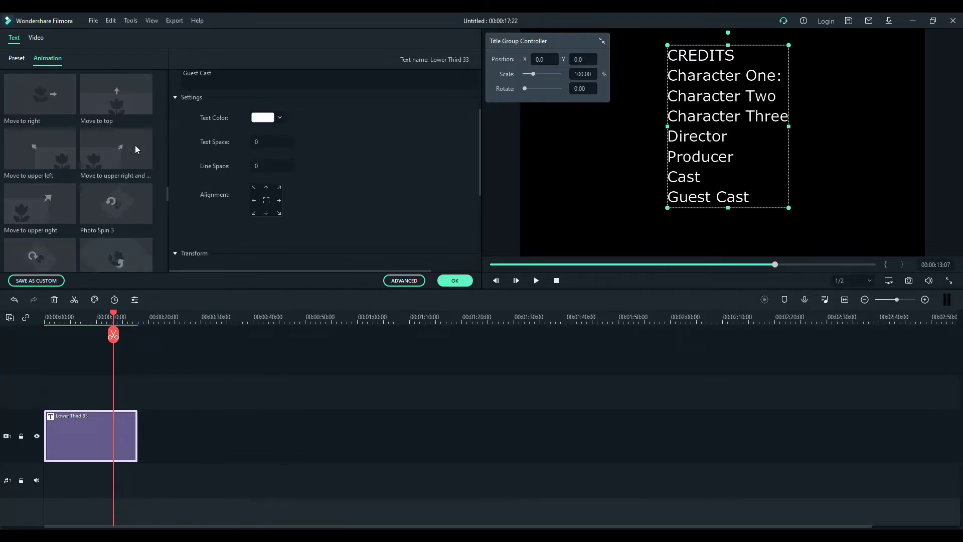
pyautogui.scroll(-3, 135, 145)
pyautogui.scroll(2, 135, 145)
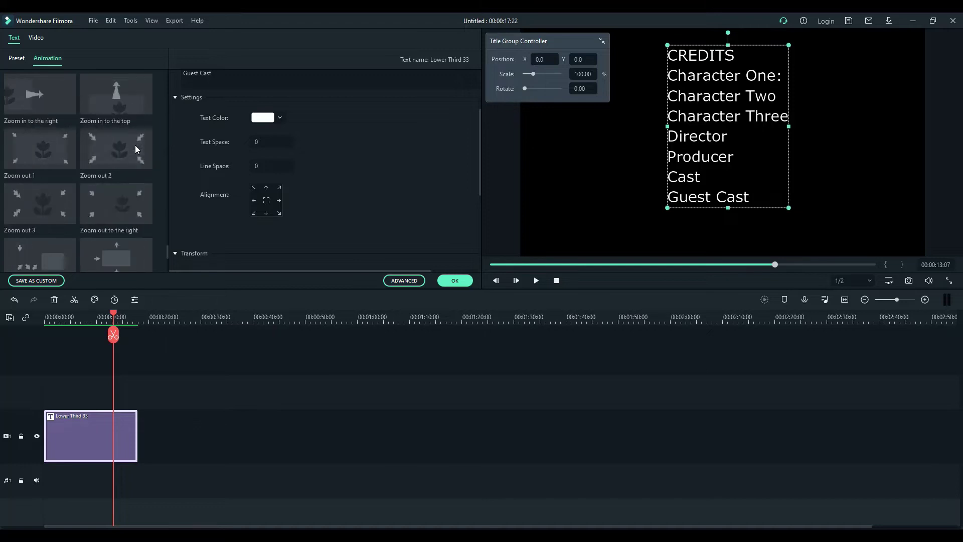
pyautogui.scroll(3, 127, 159)
pyautogui.scroll(3, 127, 159)
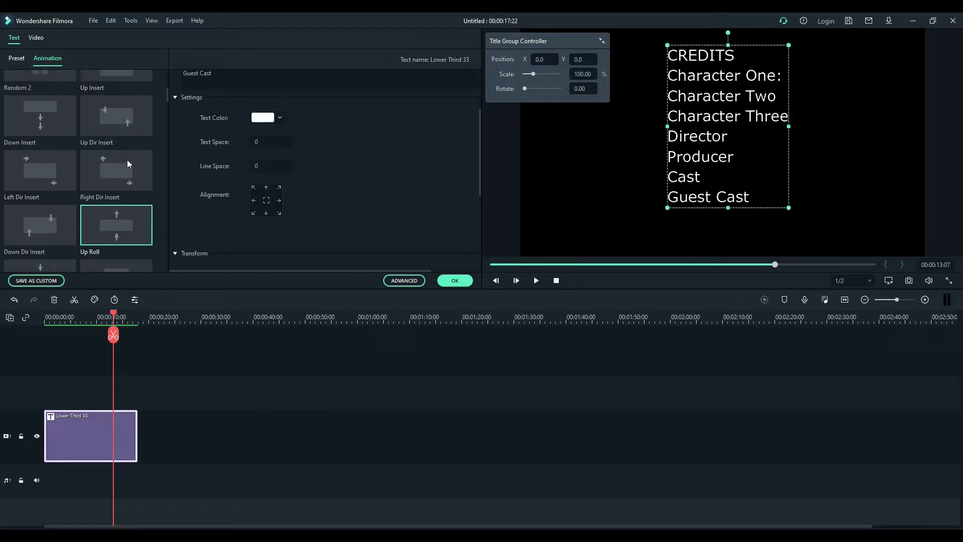